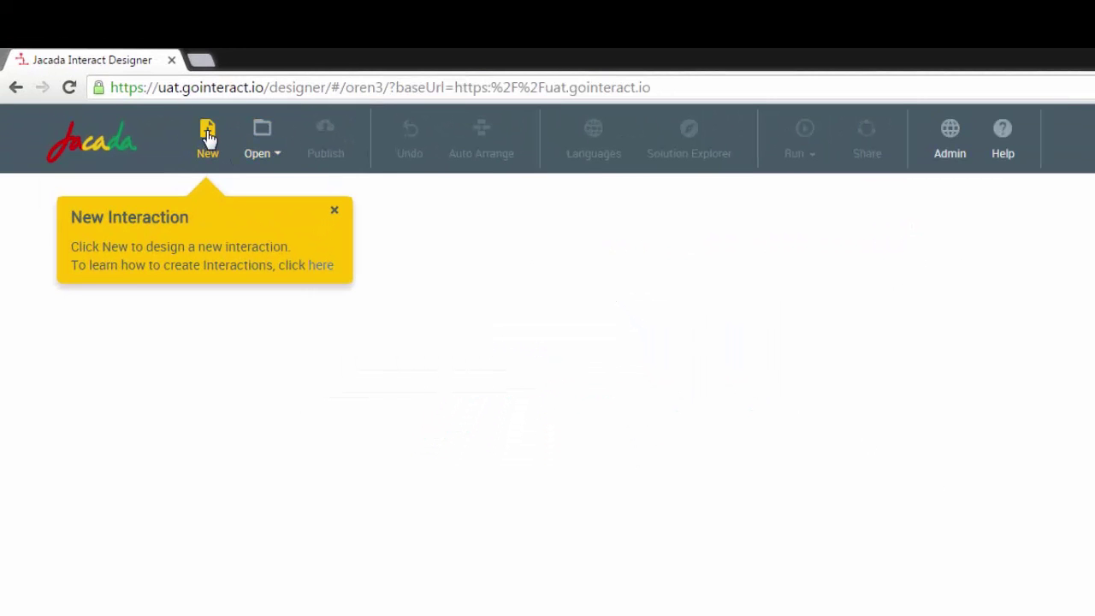
Create a new interaction named "Banking Example".
click(208, 136)
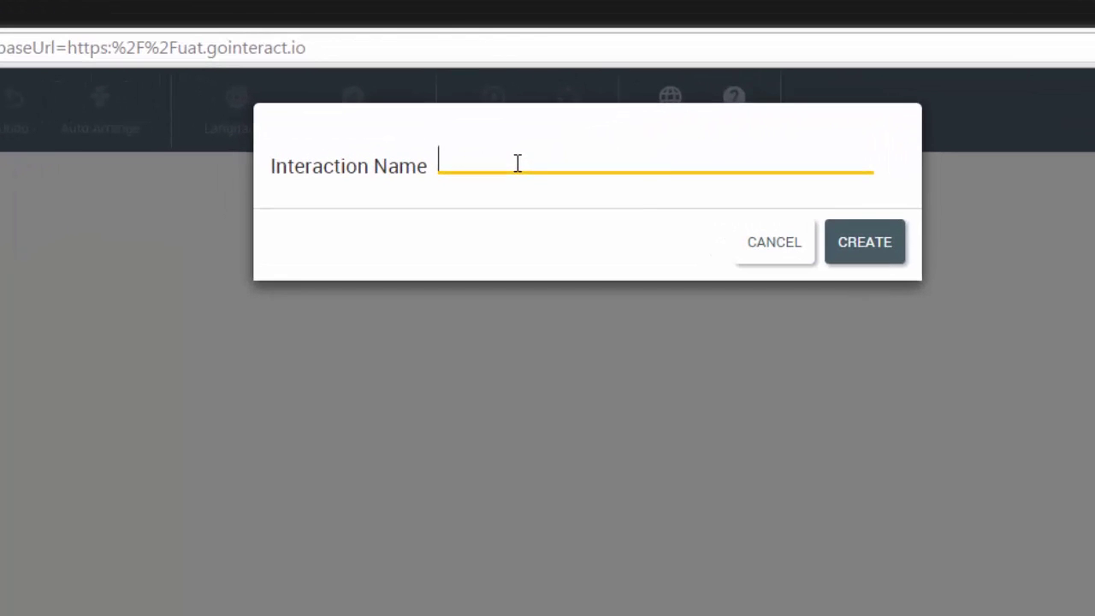
text(Banking Example)
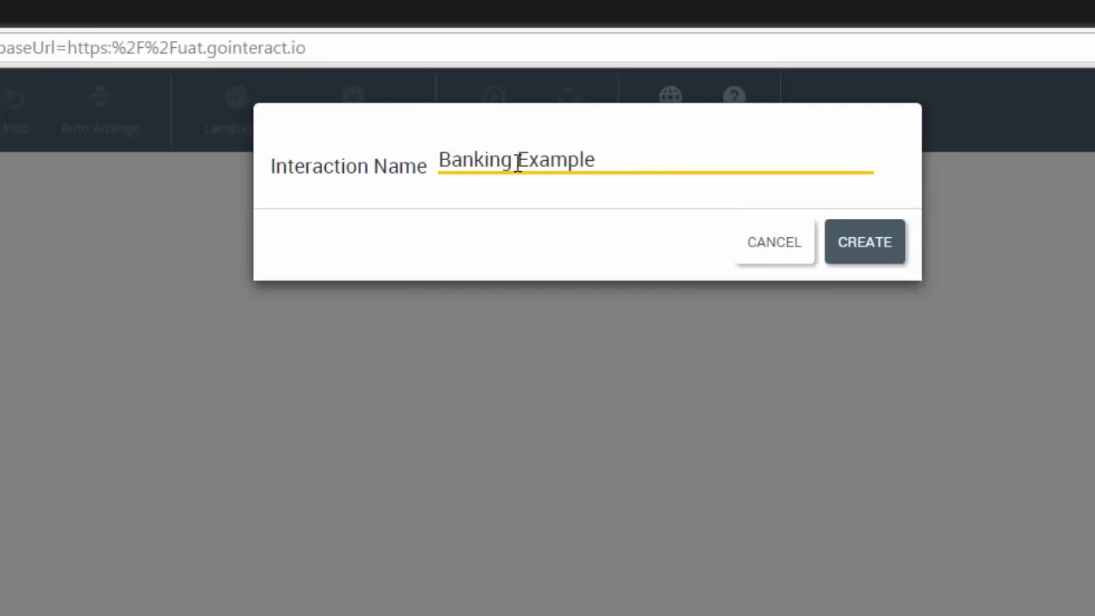
click(869, 245)
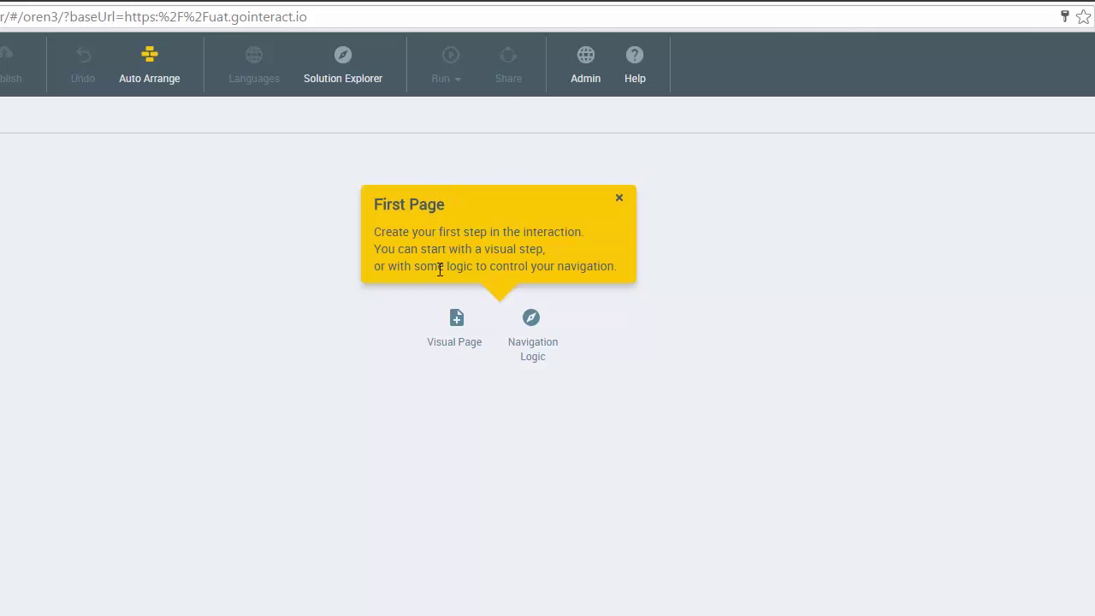
Start the interaction with a new visual page titled "Welcome to ACME Bank".
click(531, 352)
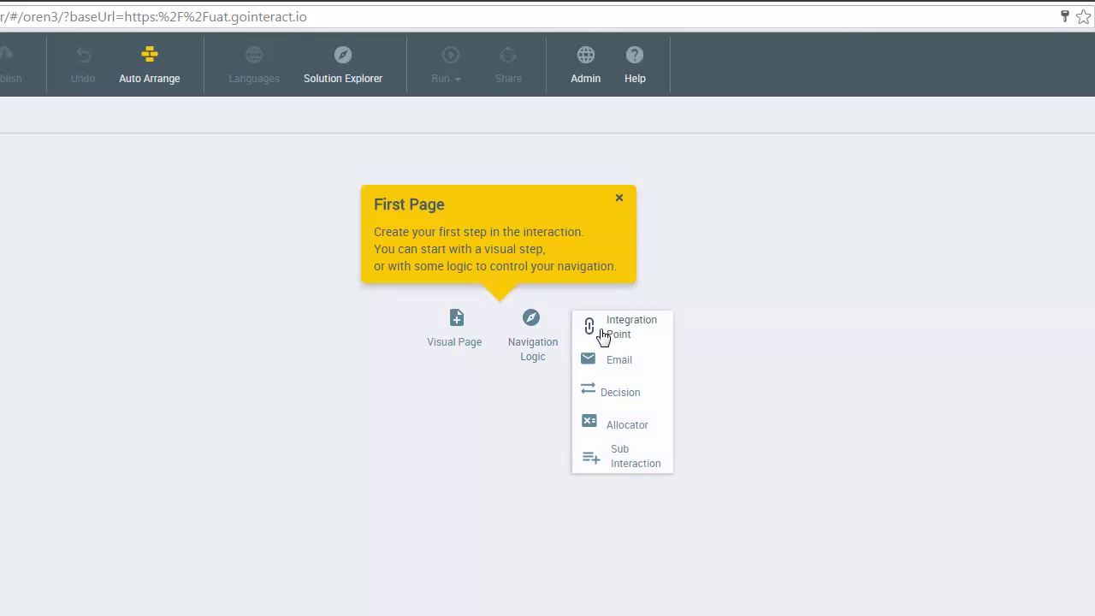
mouse_move(455, 336)
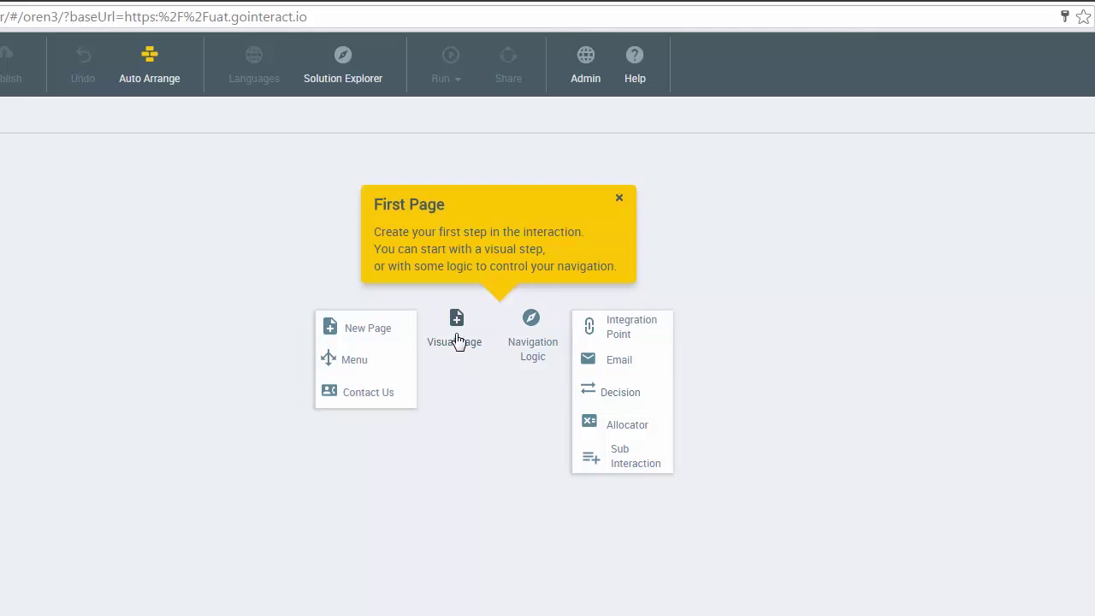
click(363, 332)
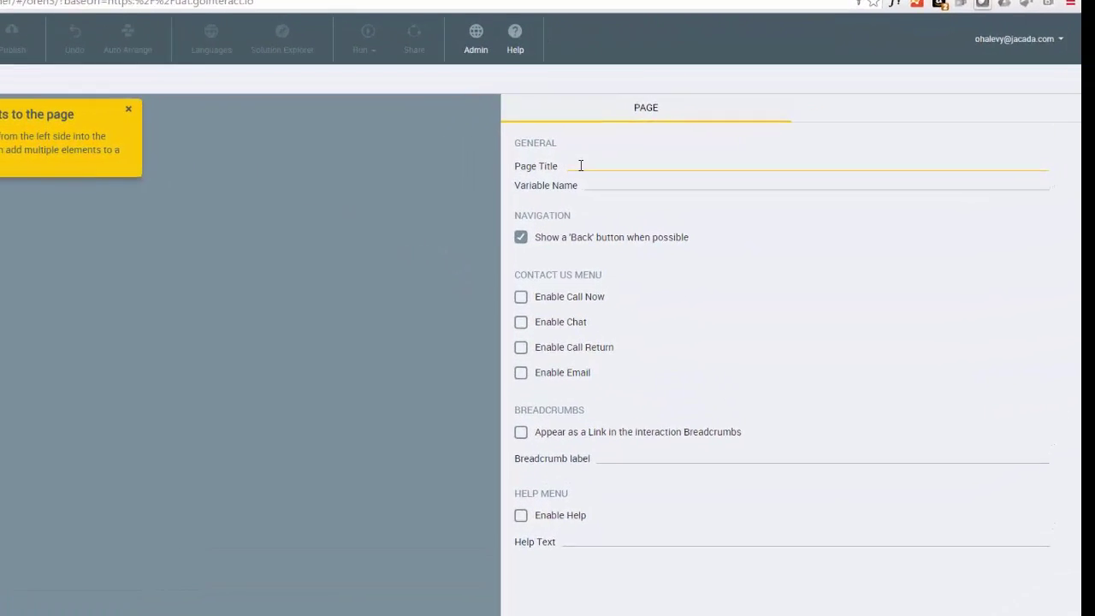
text(Welcome to AC)
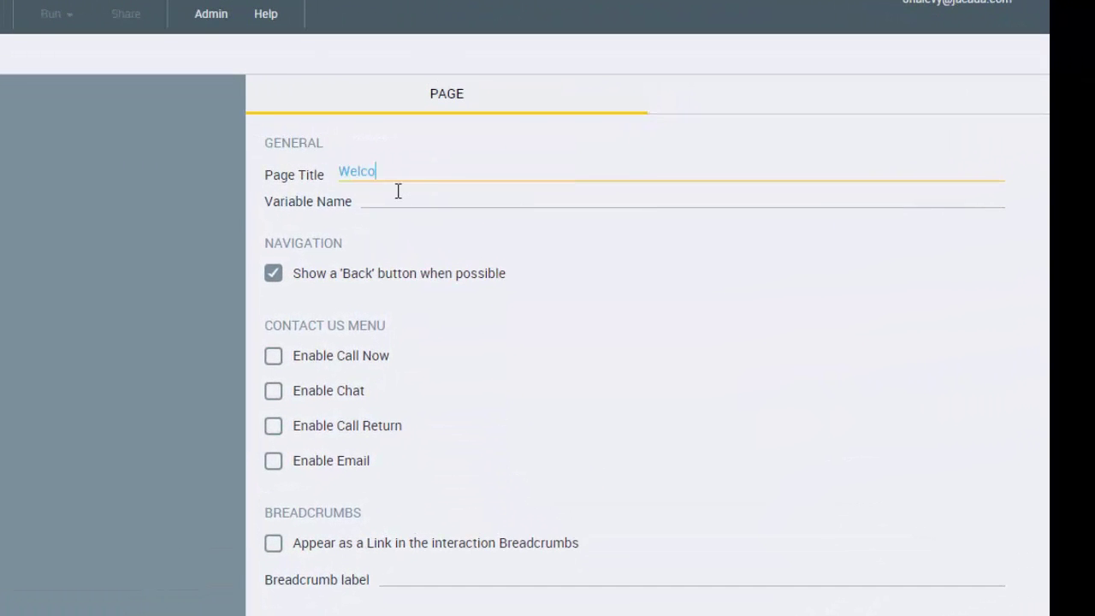
text(ME Bank)
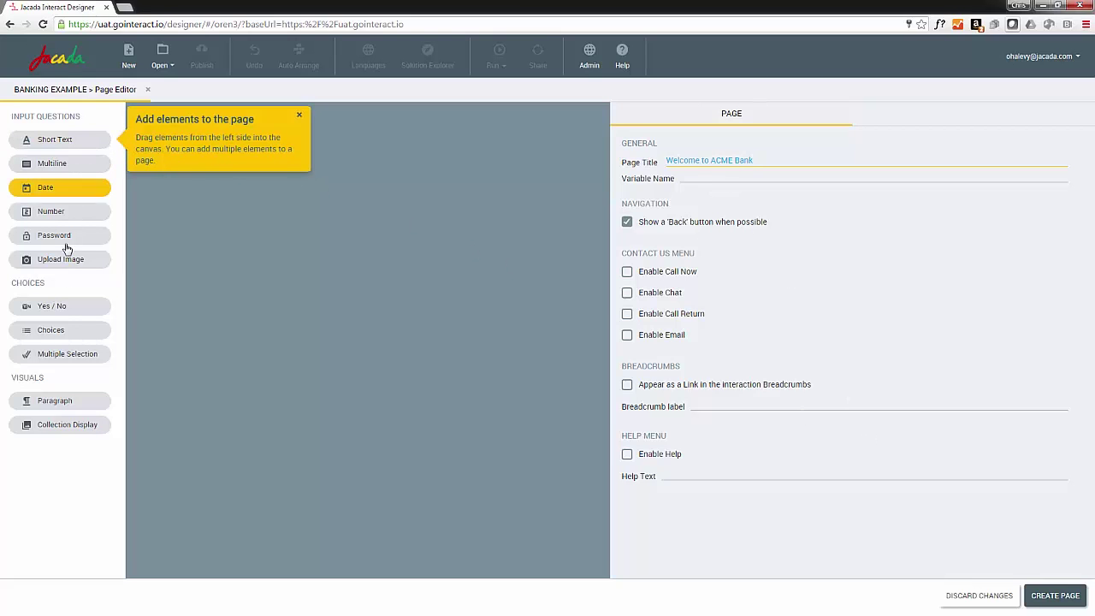
Add a Yes/No question labelled "Are you an existing account holder?" to the welcome page and create the page.
drag(61, 309, 291, 200)
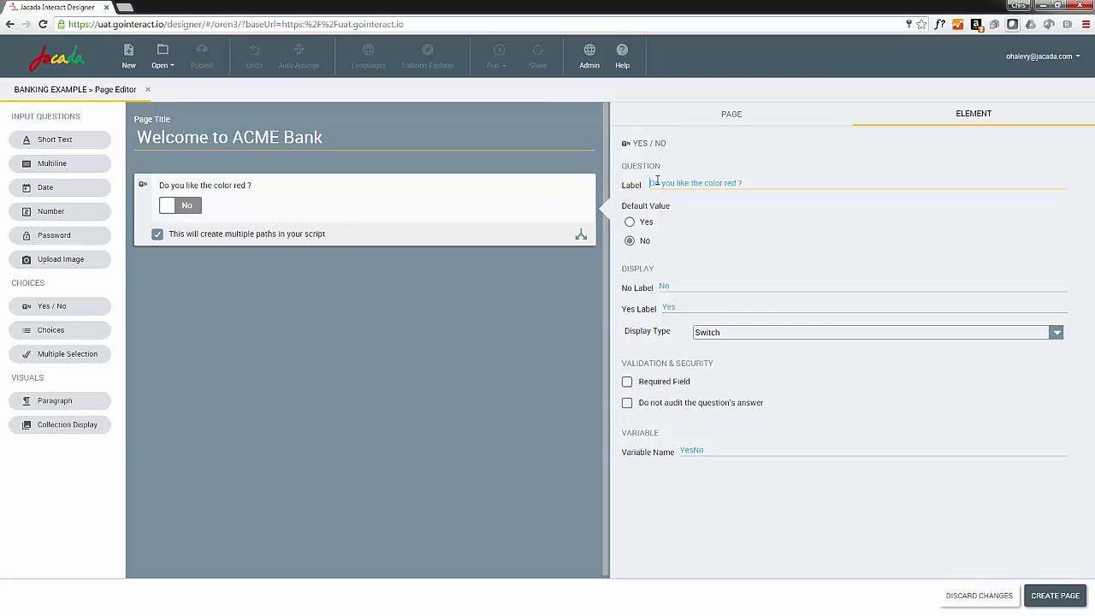
click(740, 183)
key(BackSpace)
key(BackSpace)
key(BackSpace)
key(BackSpace)
key(BackSpace)
key(BackSpace)
key(BackSpace)
key(BackSpace)
key(BackSpace)
key(BackSpace)
key(BackSpace)
key(BackSpace)
key(BackSpace)
key(BackSpace)
key(BackSpace)
key(BackSpace)
key(BackSpace)
key(BackSpace)
key(BackSpace)
key(BackSpace)
key(BackSpace)
key(BackSpace)
text(Ar)
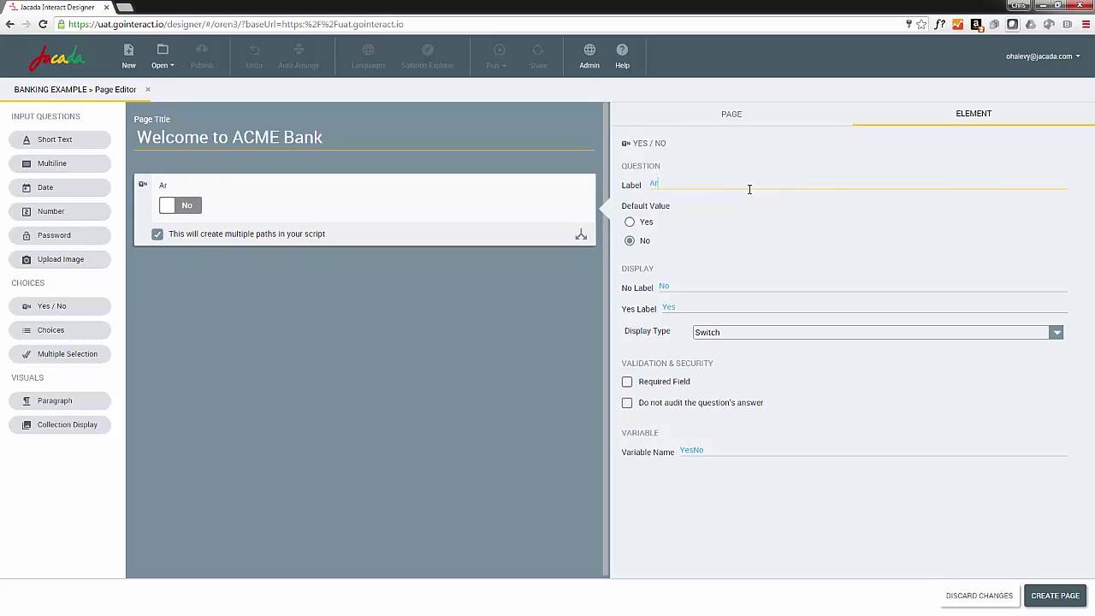
text(e you an existing account holder?)
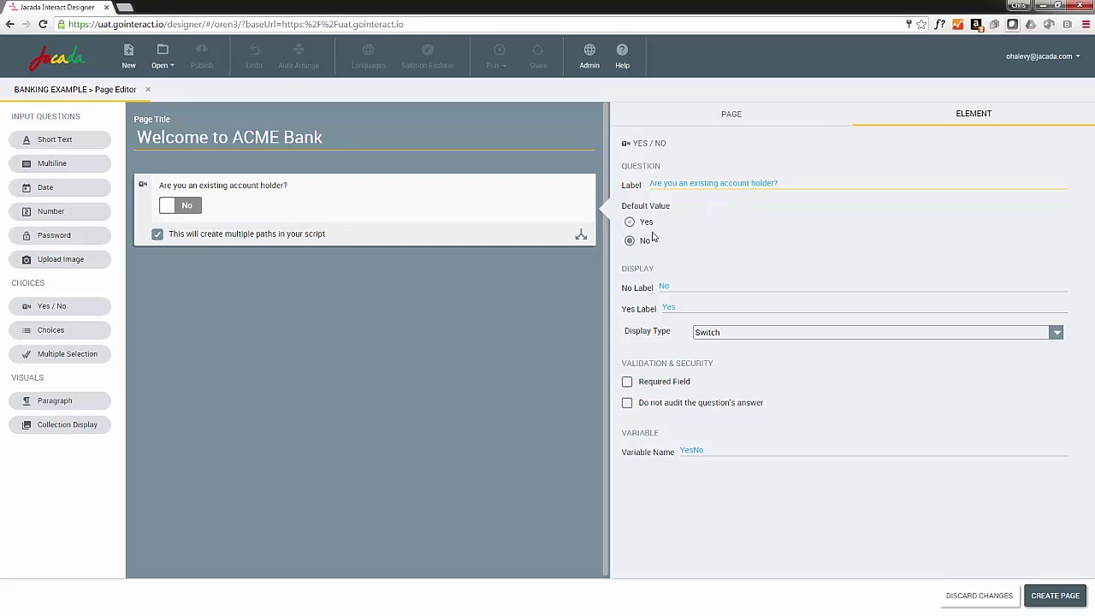
click(1065, 602)
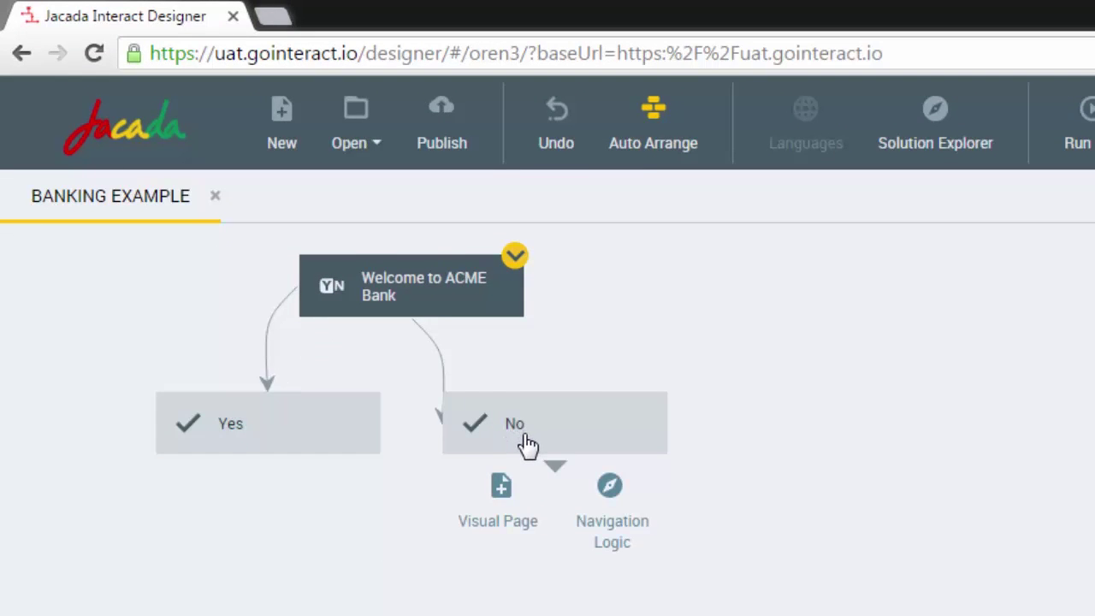
Start a new visual page under the No branch and place two short text questions on it.
click(504, 489)
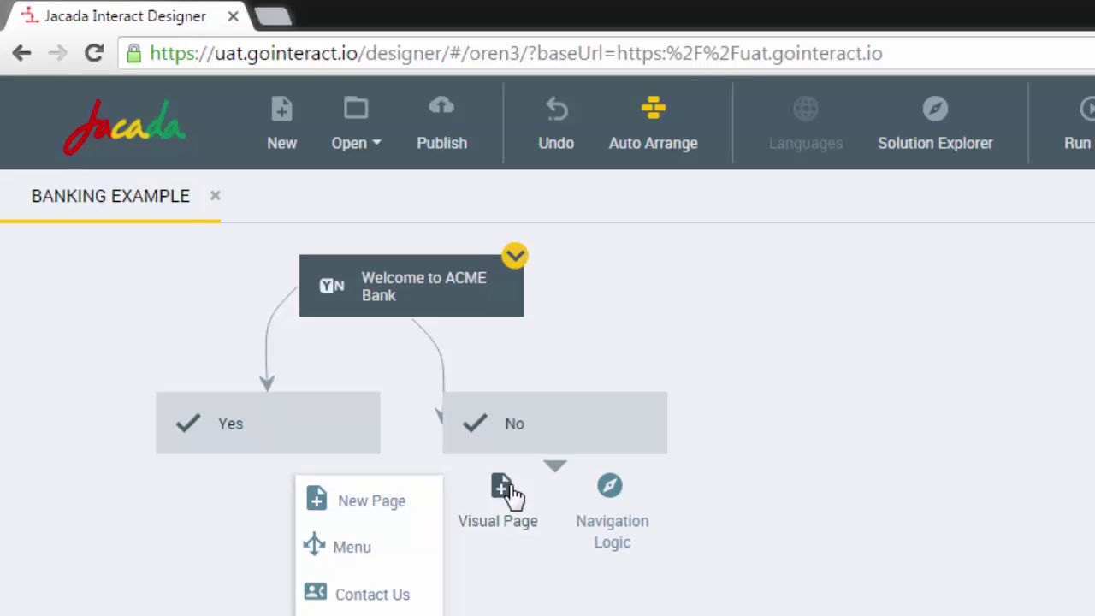
click(357, 513)
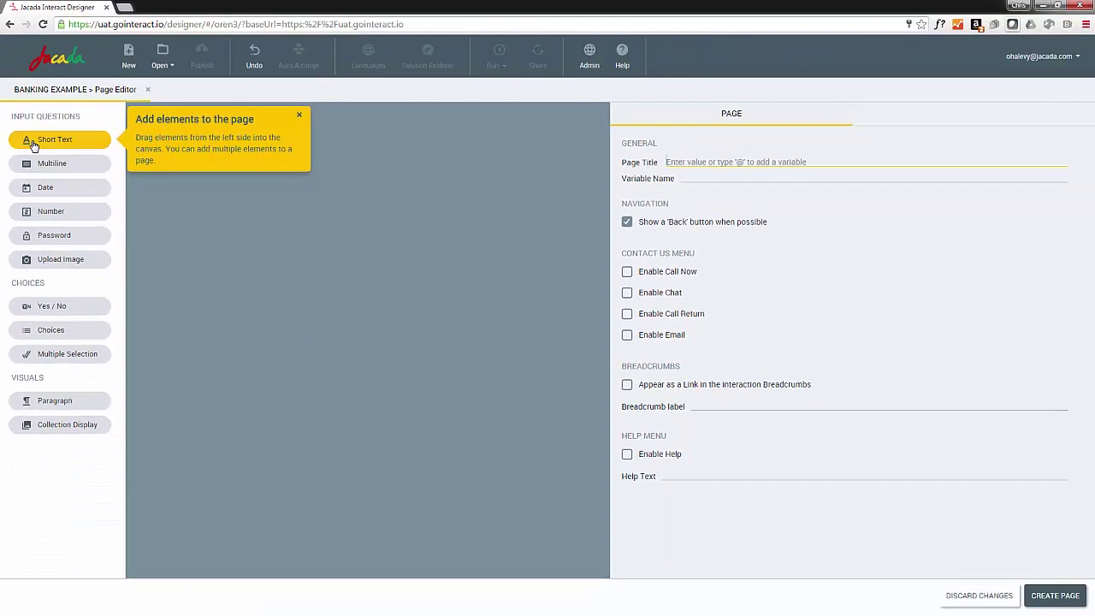
drag(33, 145, 259, 200)
mouse_move(141, 216)
drag(56, 139, 193, 261)
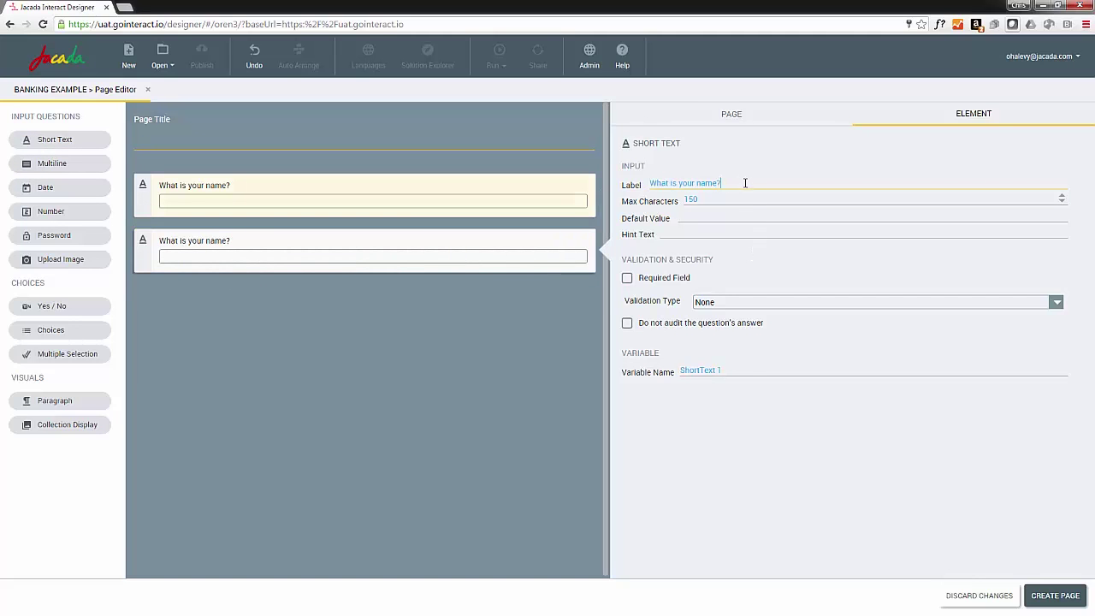
Relabel the second short text question as "What is your address?".
key(BackSpace)
key(BackSpace)
key(BackSpace)
text(address)
Title the page "New Account" and create it.
click(728, 114)
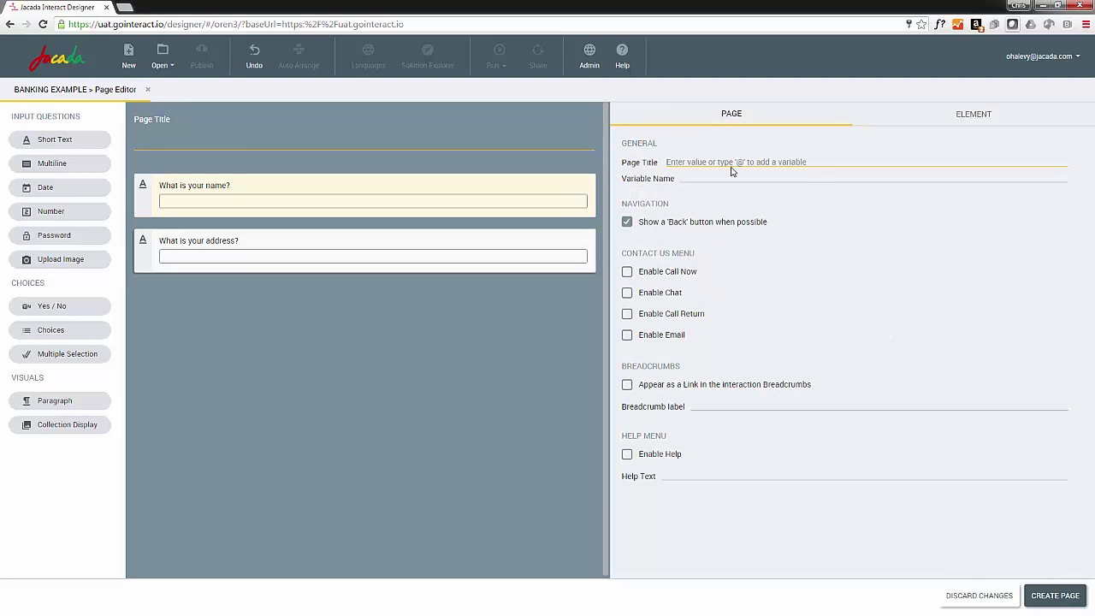
text(New Account)
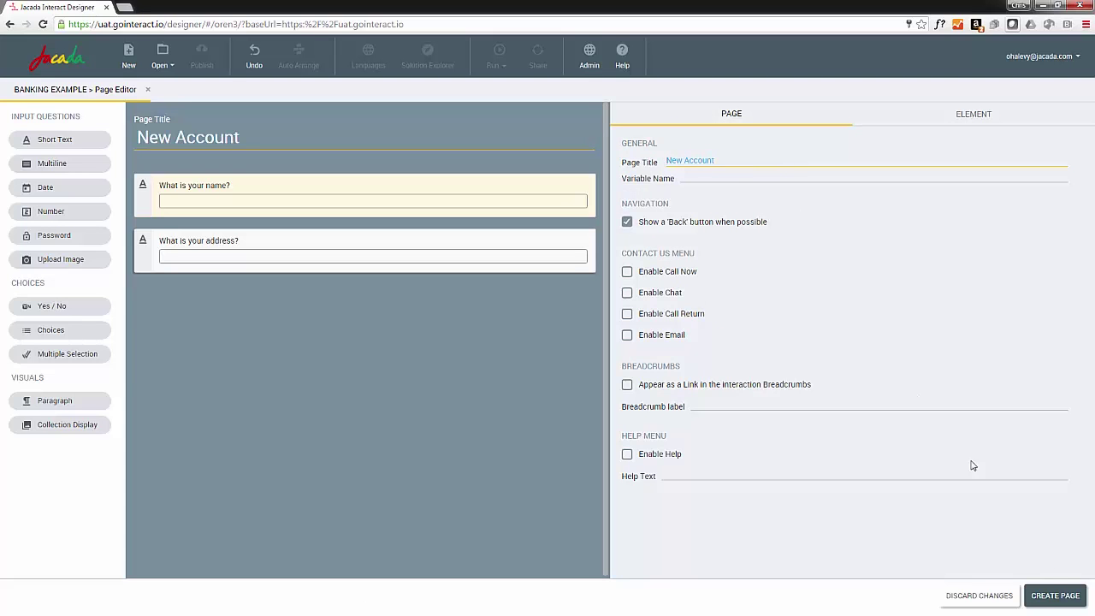
click(1058, 602)
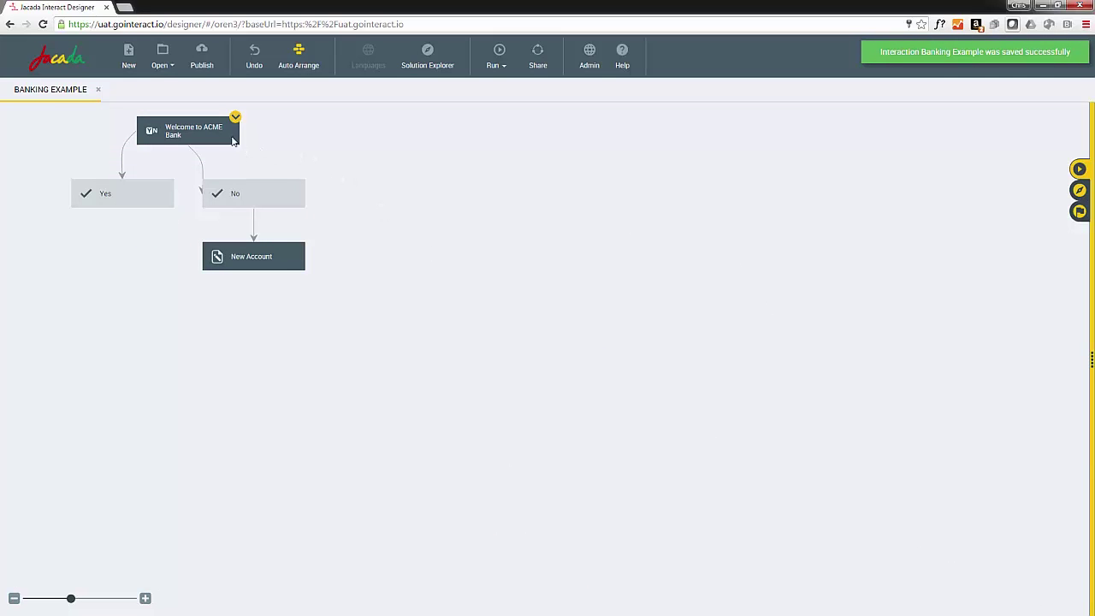
Start a new visual page under the Yes branch with a short text question labelled "What is your account number please?".
mouse_move(127, 200)
click(102, 223)
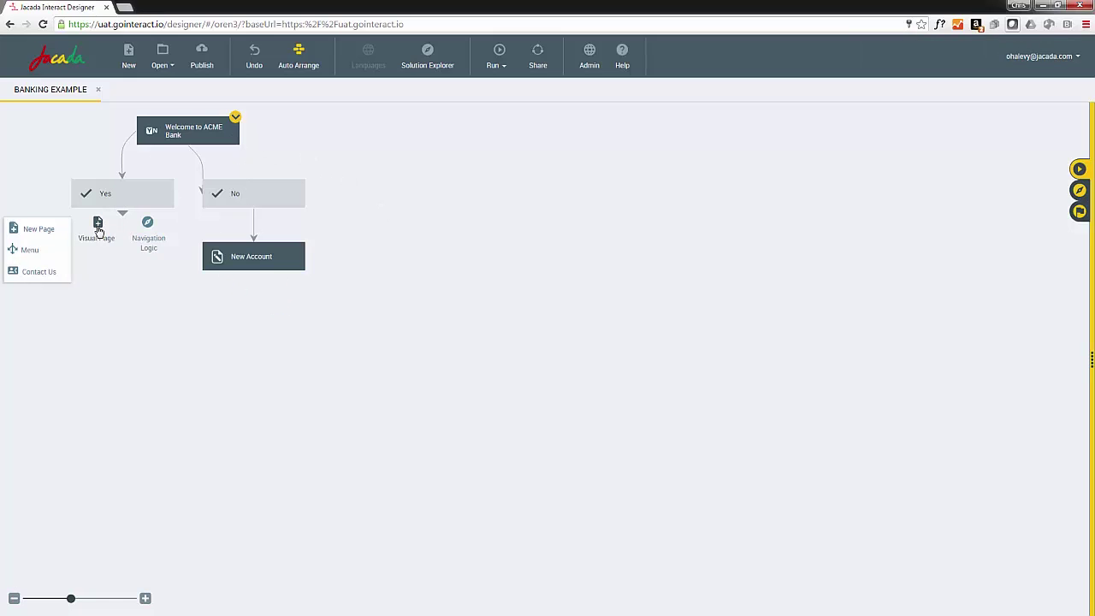
click(39, 229)
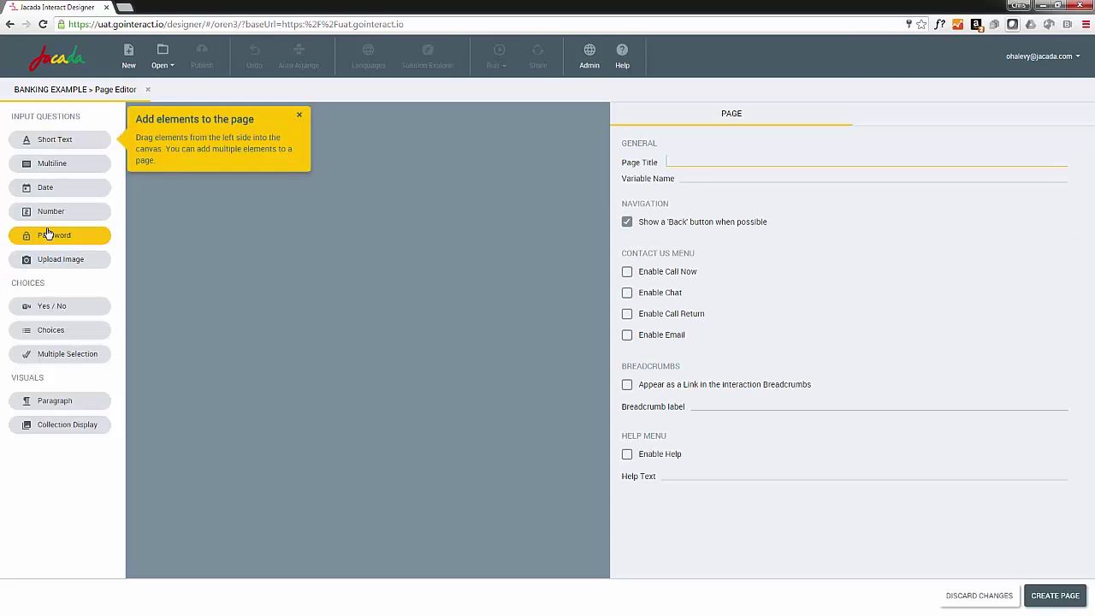
drag(57, 143, 348, 174)
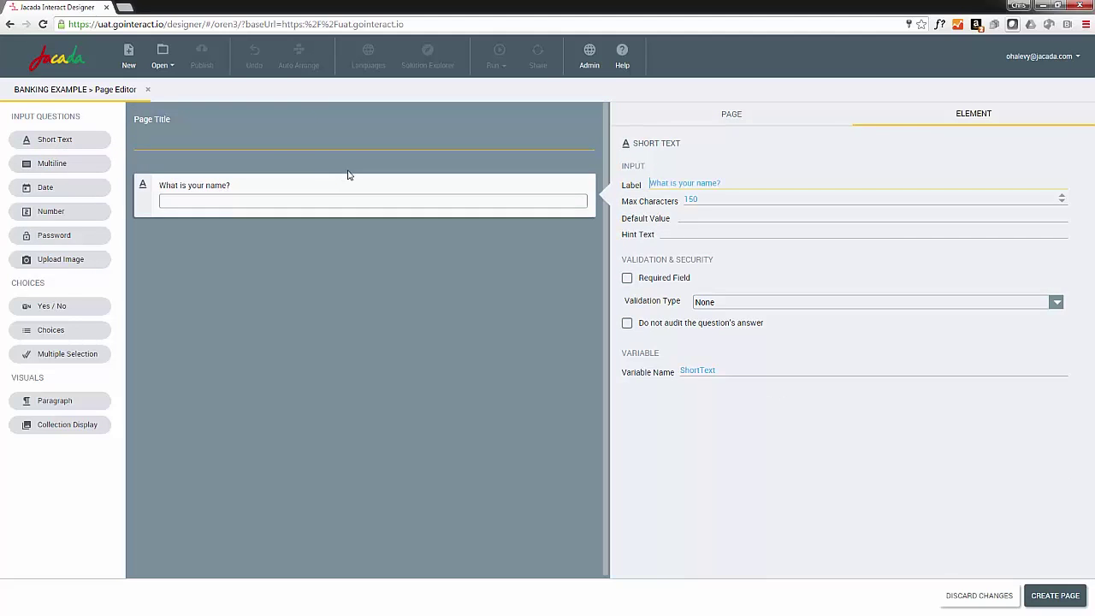
click(723, 183)
key(BackSpace)
key(BackSpace)
key(BackSpace)
key(BackSpace)
text(account numb)
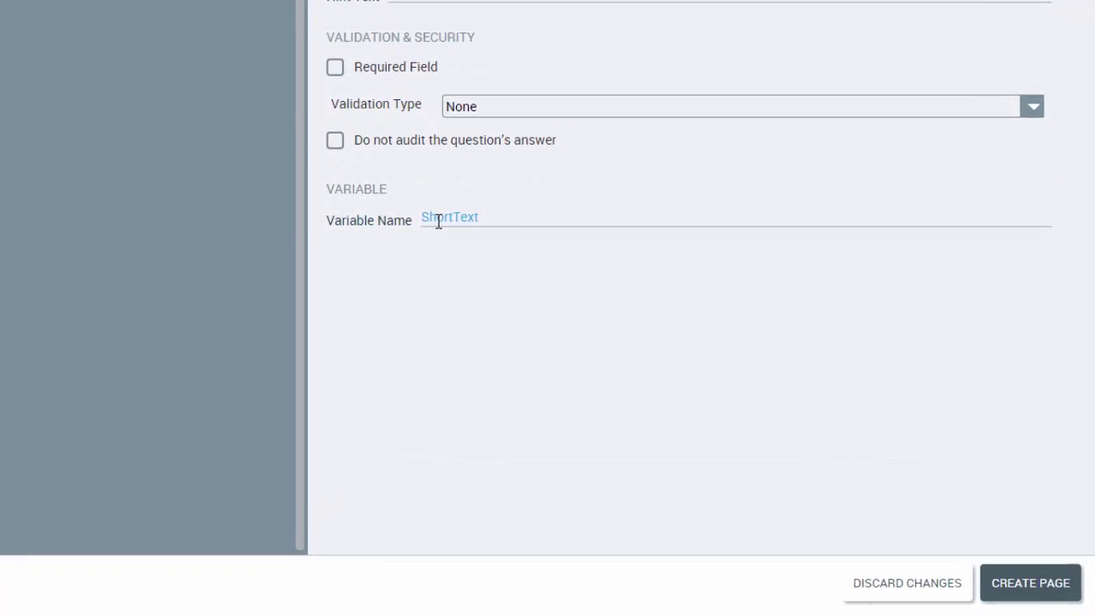
Set the account number question's variable name to accountNumber and title the page "Account".
click(718, 372)
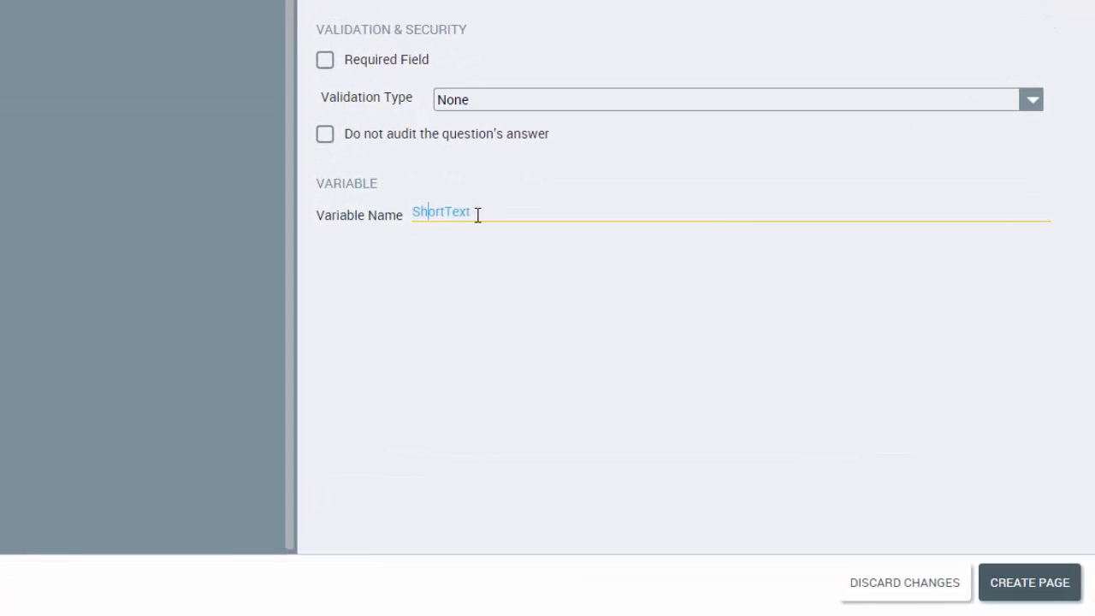
drag(474, 212, 408, 213)
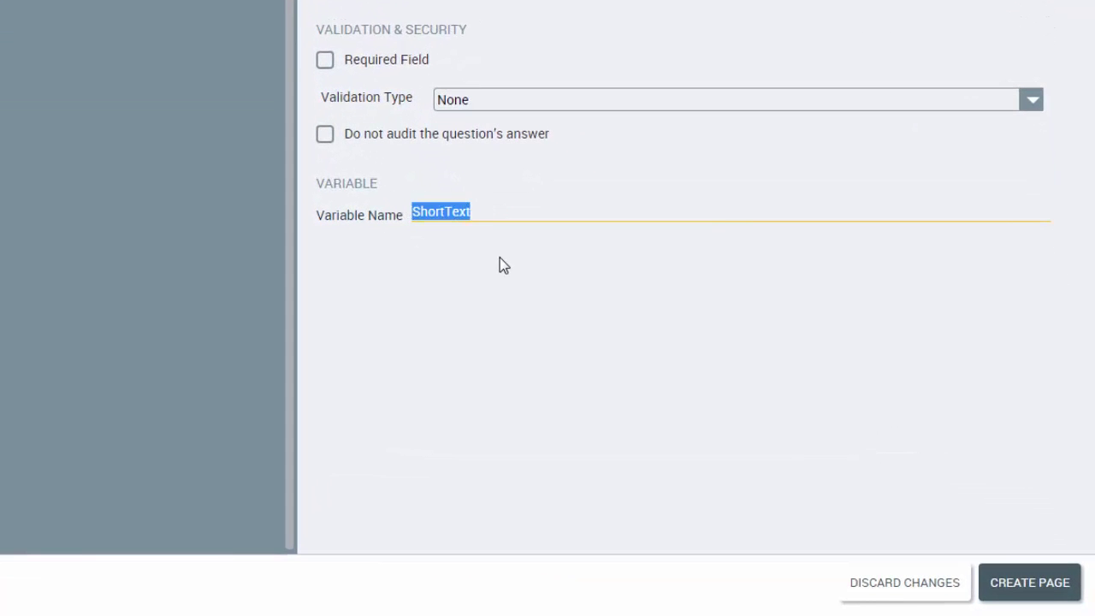
text(accountNumber)
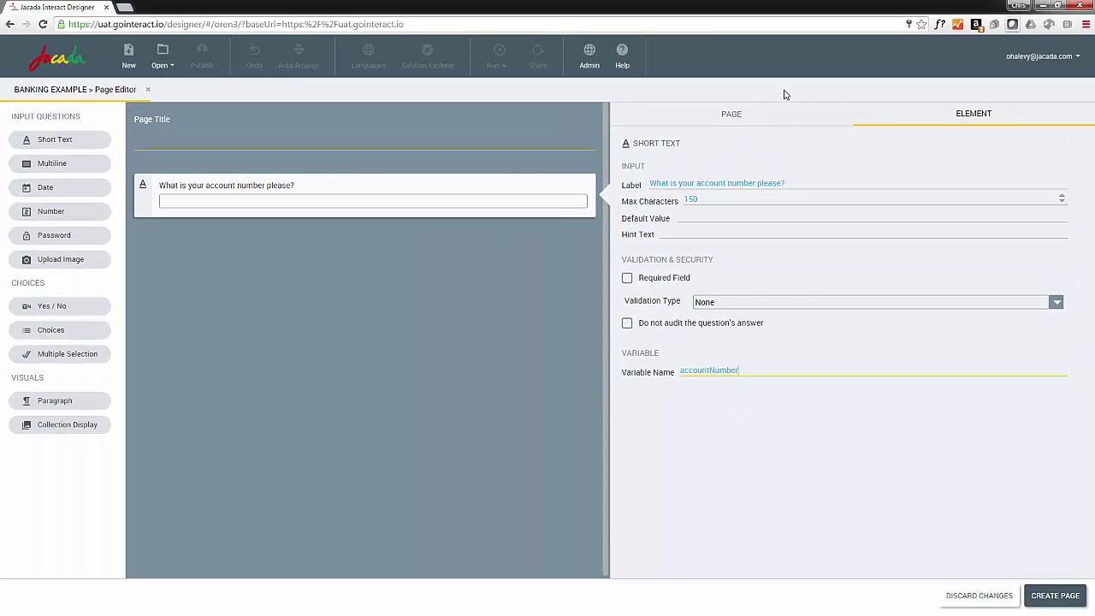
click(733, 114)
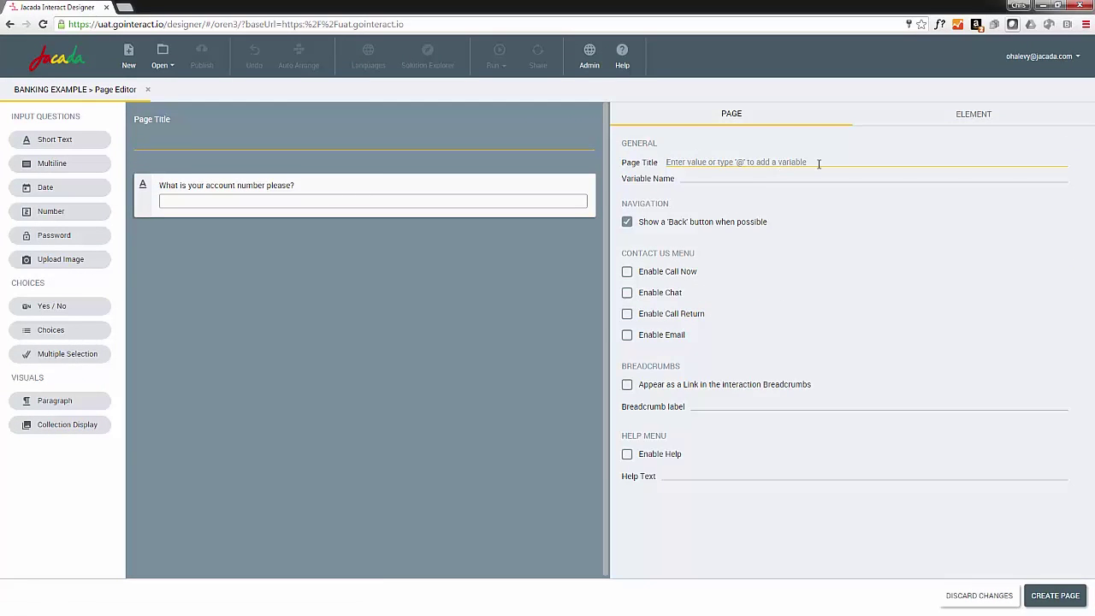
text(Account)
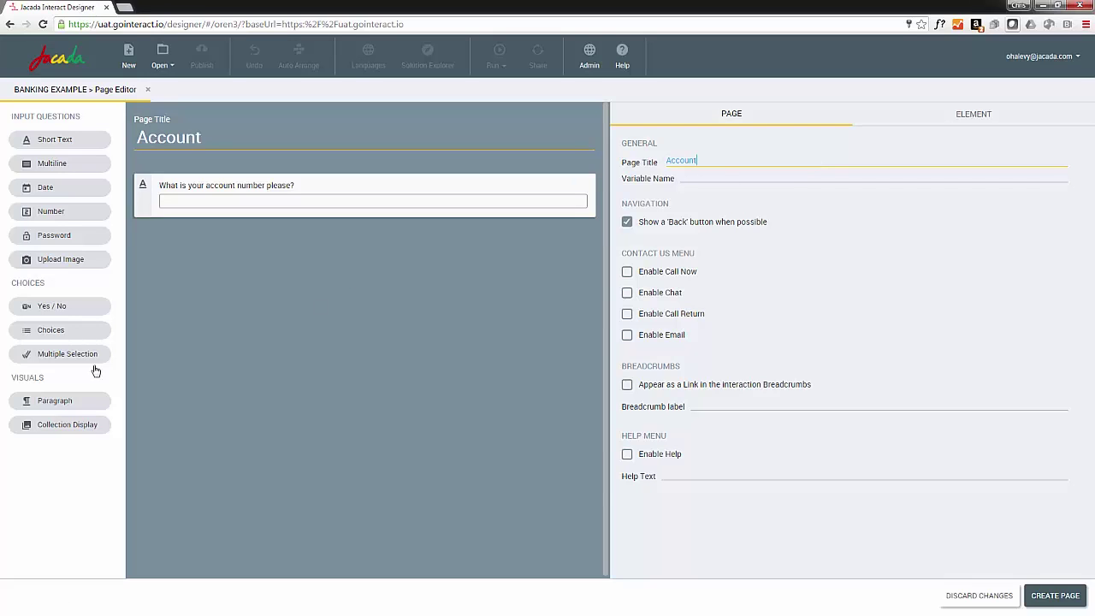
Add a paragraph reading "Thank you for your continued business!" above the account number question and create the page.
drag(52, 408, 224, 258)
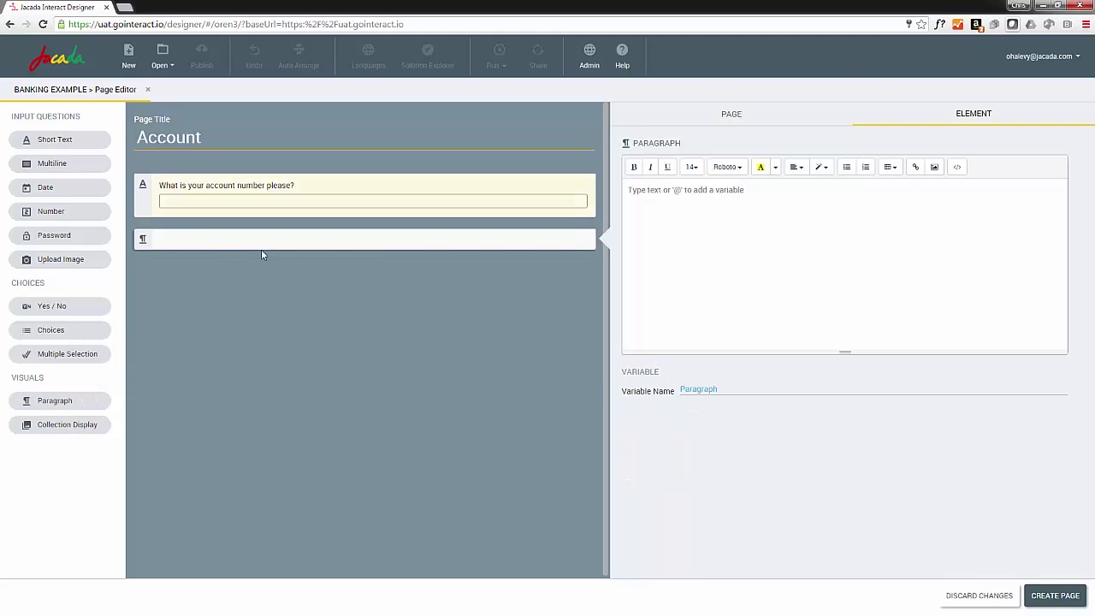
click(626, 192)
text(Thank y)
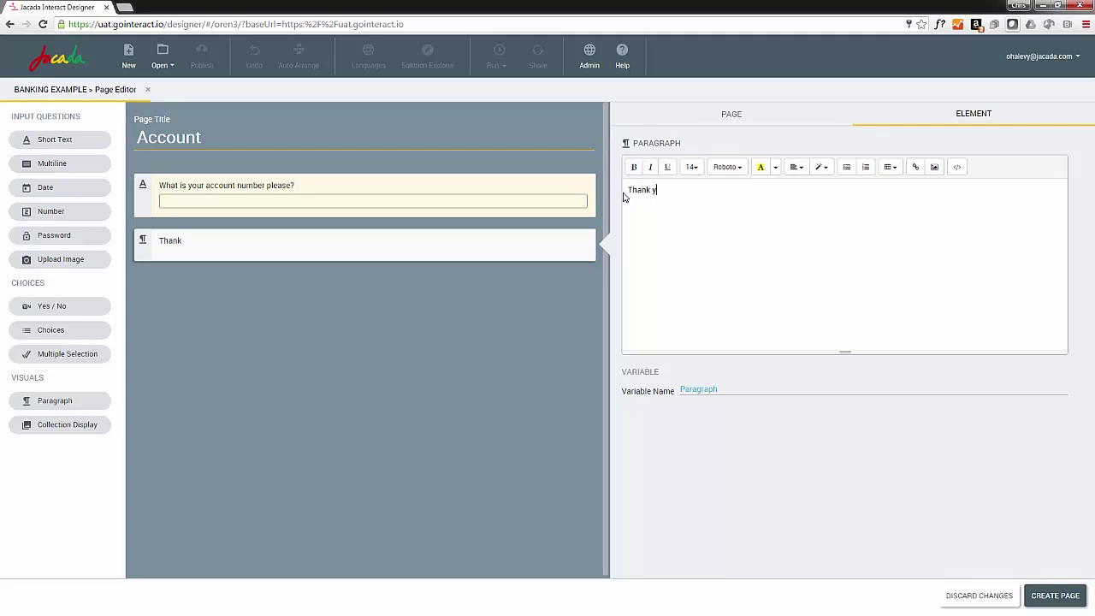
text(ou for your continued business)
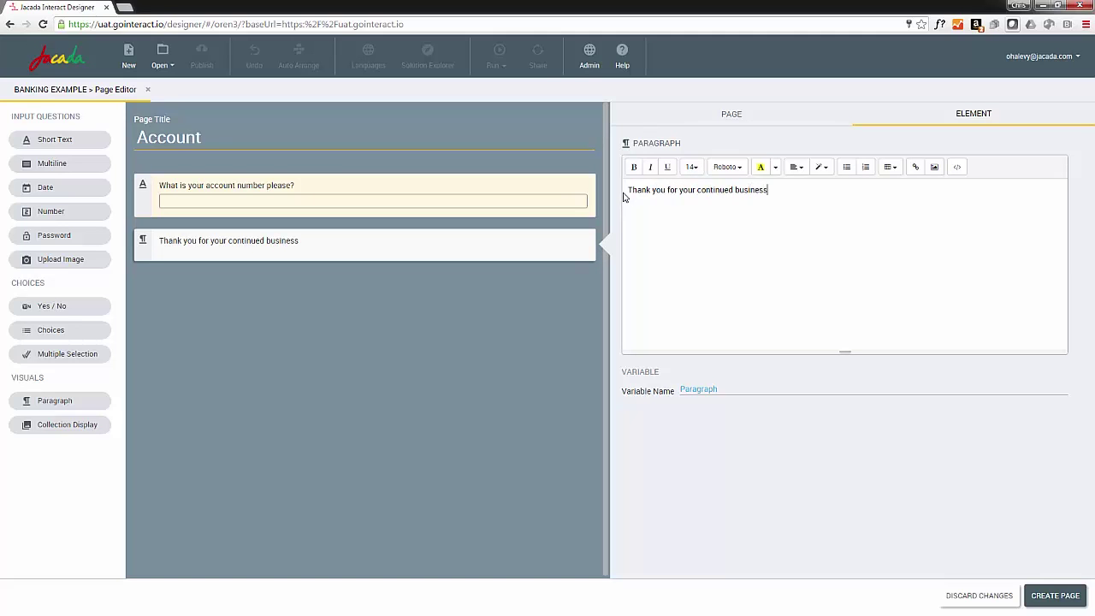
text(!)
drag(582, 230, 587, 161)
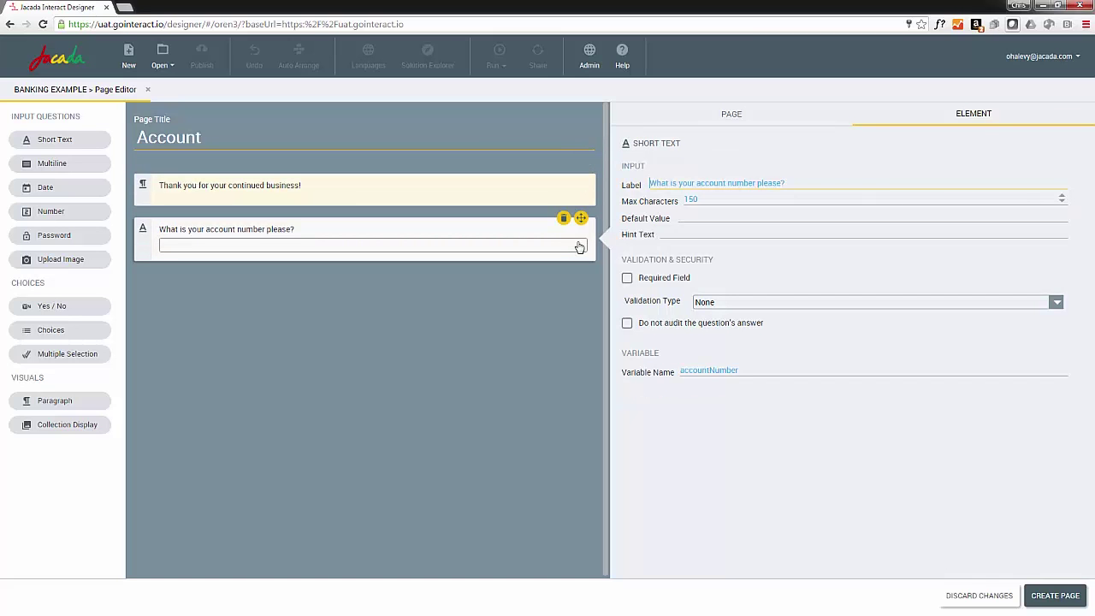
click(1065, 604)
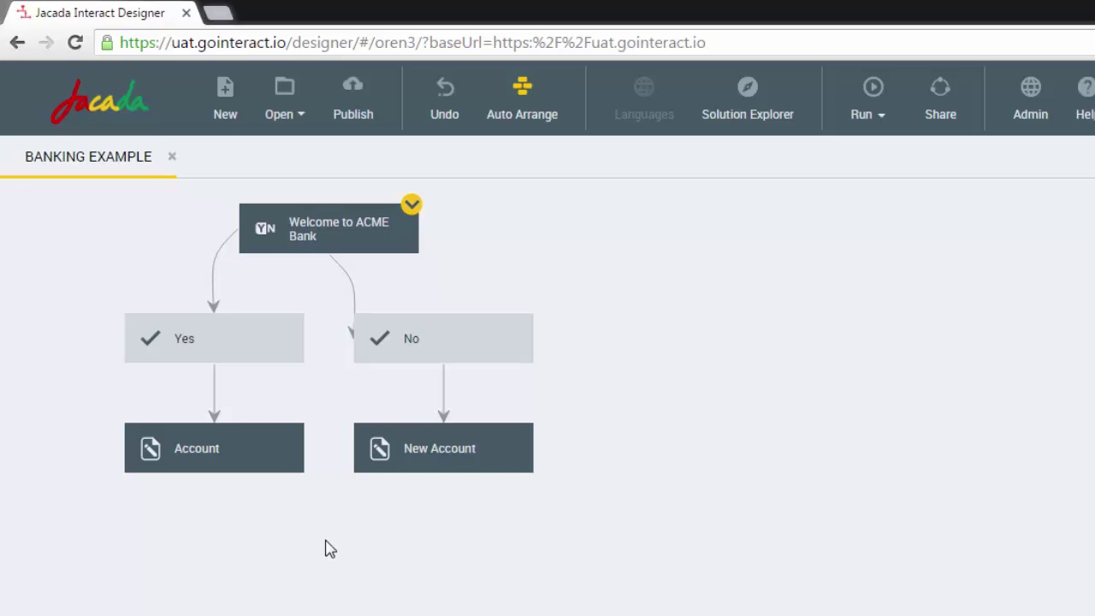
Add a decision named "Is VIP Customer" under the Account page.
mouse_move(258, 524)
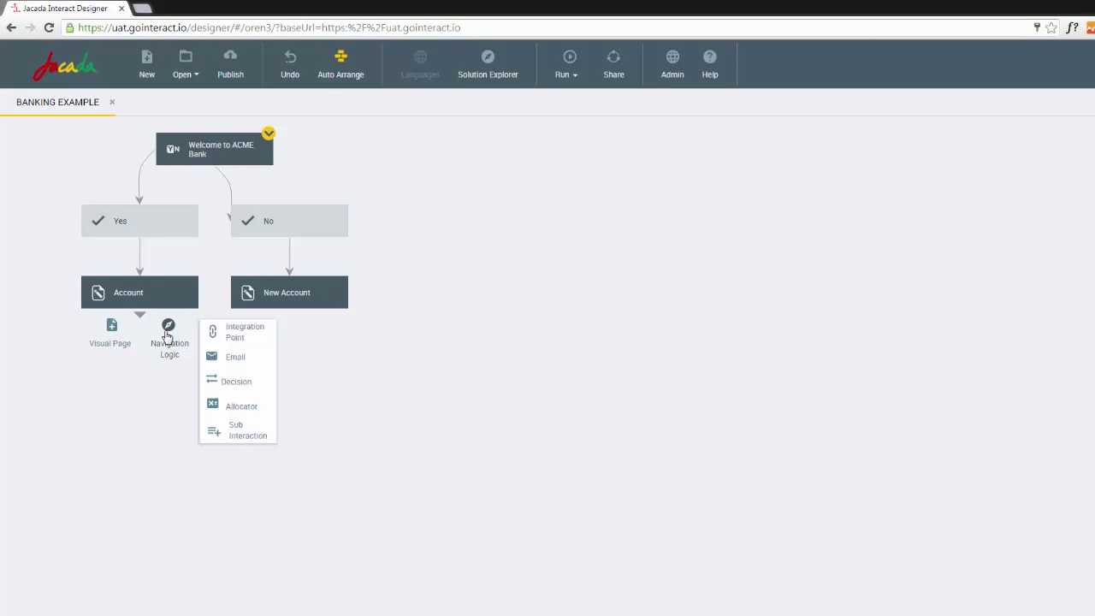
mouse_move(110, 338)
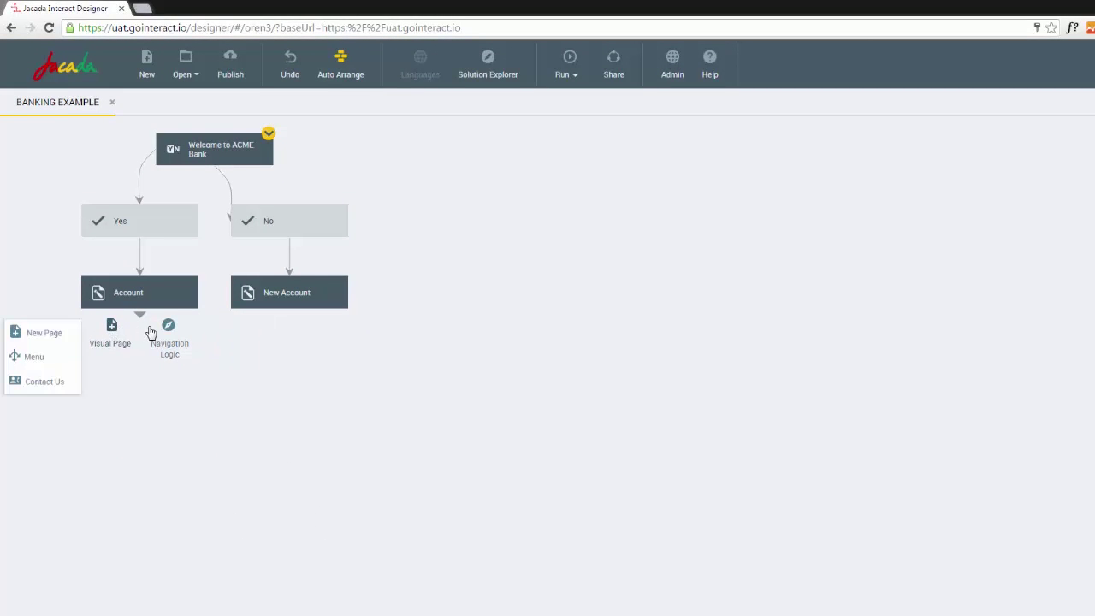
mouse_move(168, 326)
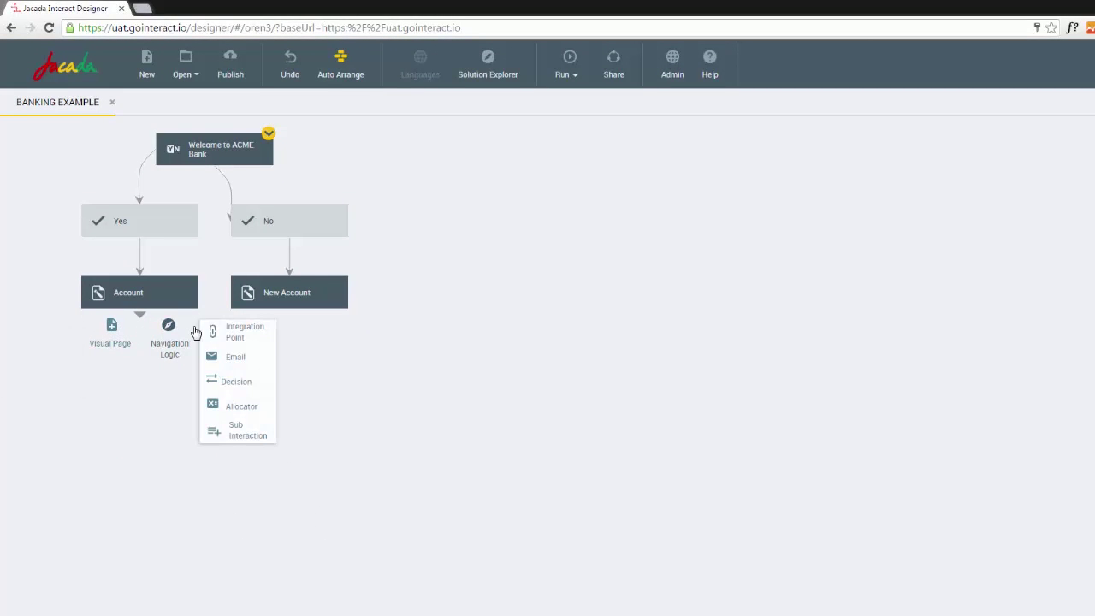
click(243, 382)
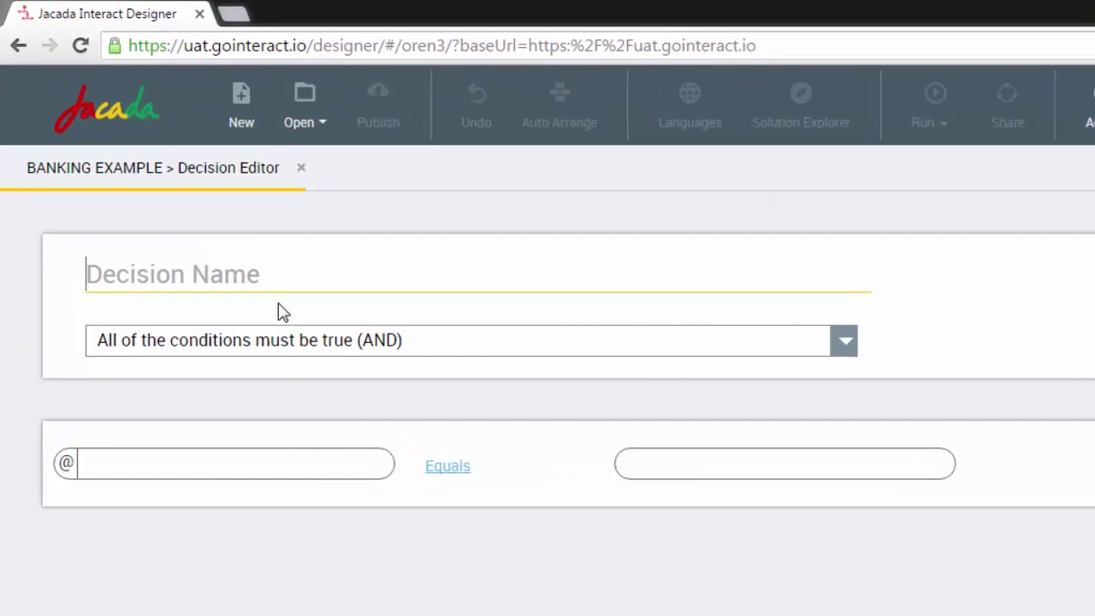
text(Is VIP Customer)
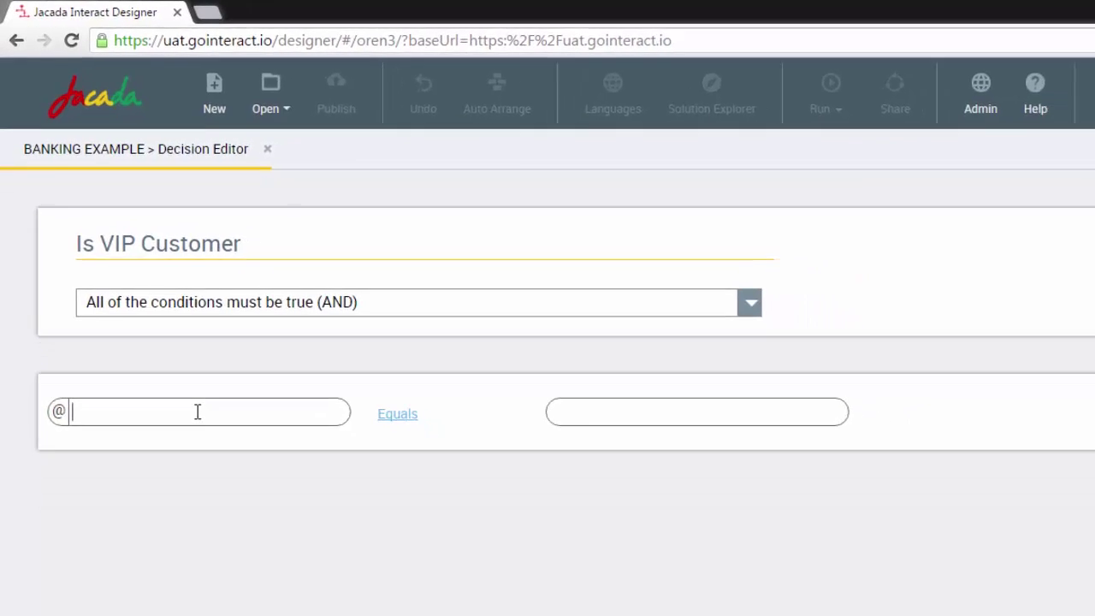
Set the decision's condition to Account.accountNumber starts with 500 and create the decision.
click(222, 464)
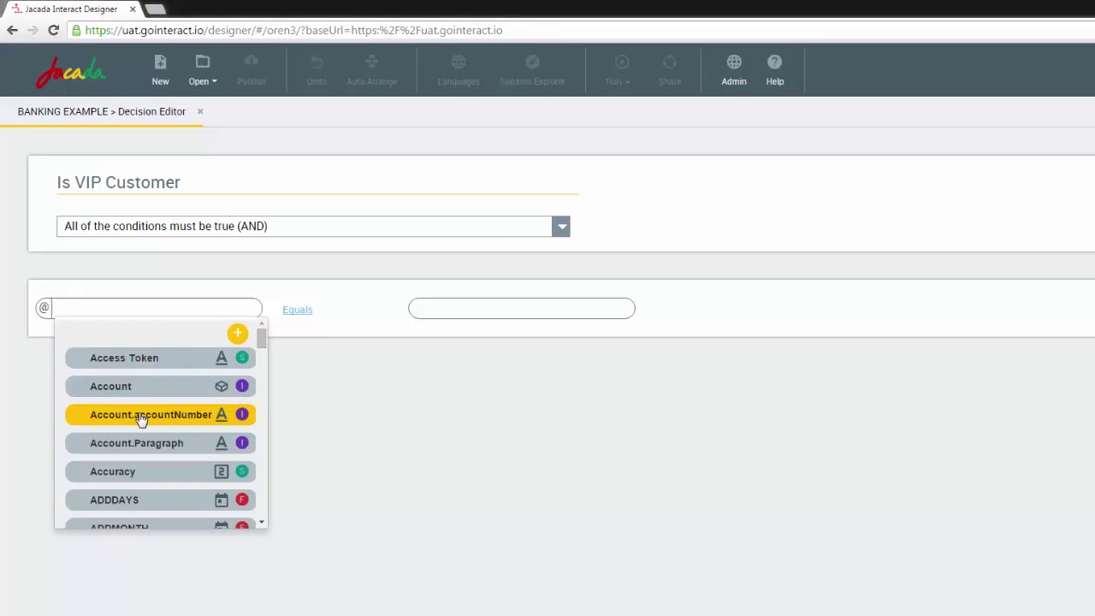
click(142, 418)
click(296, 310)
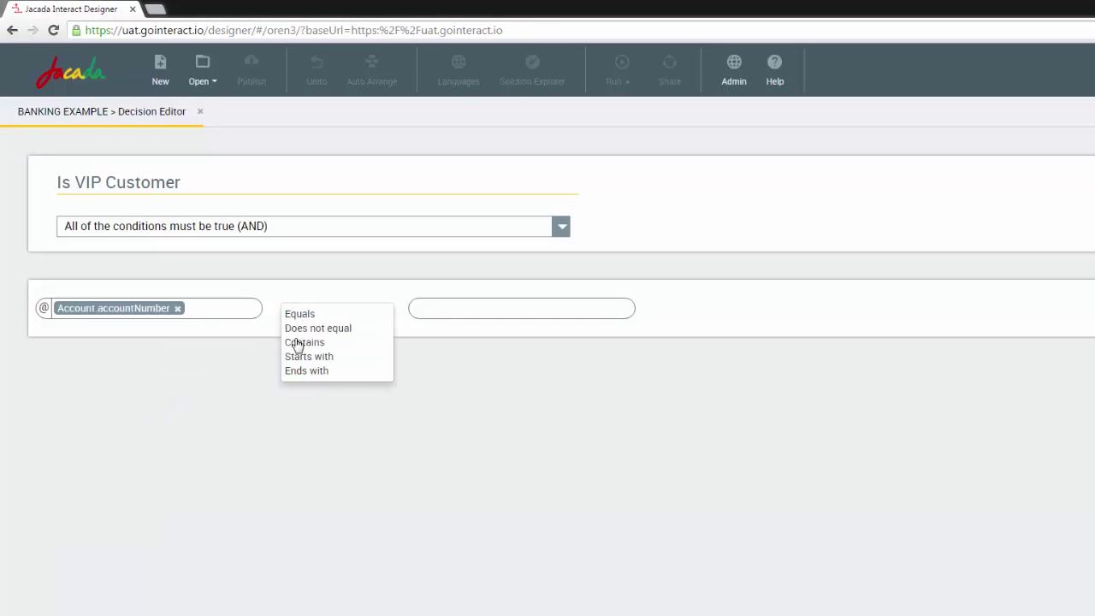
click(294, 358)
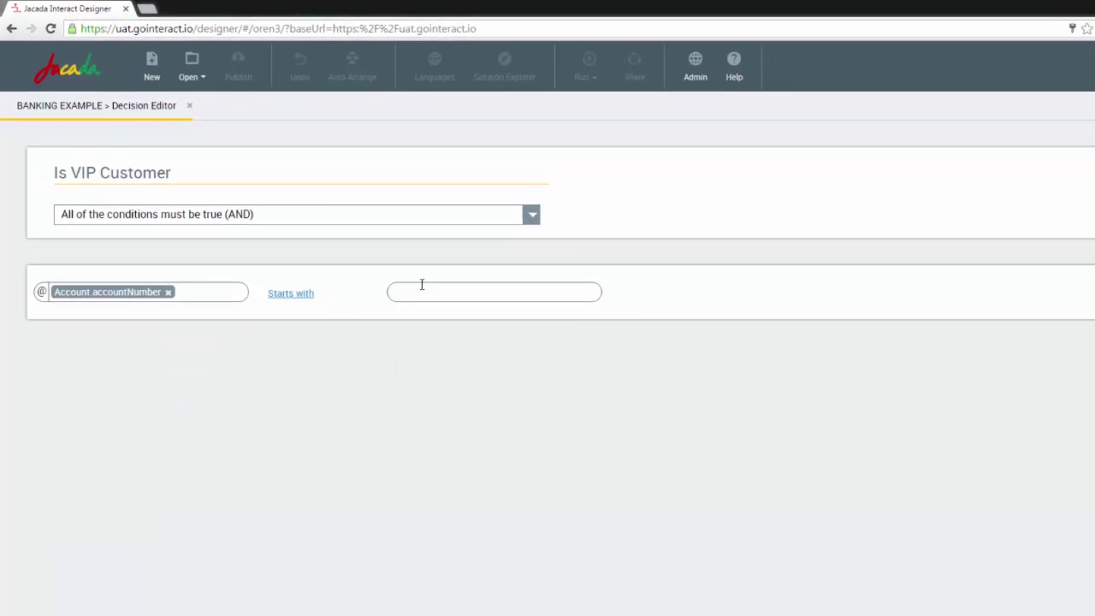
text(500)
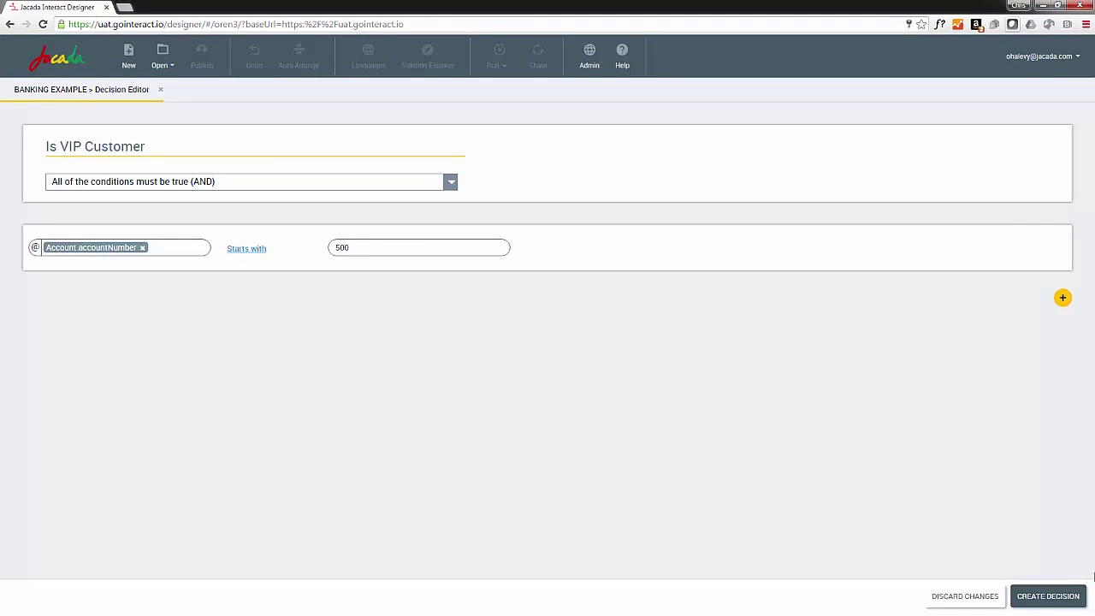
click(1048, 596)
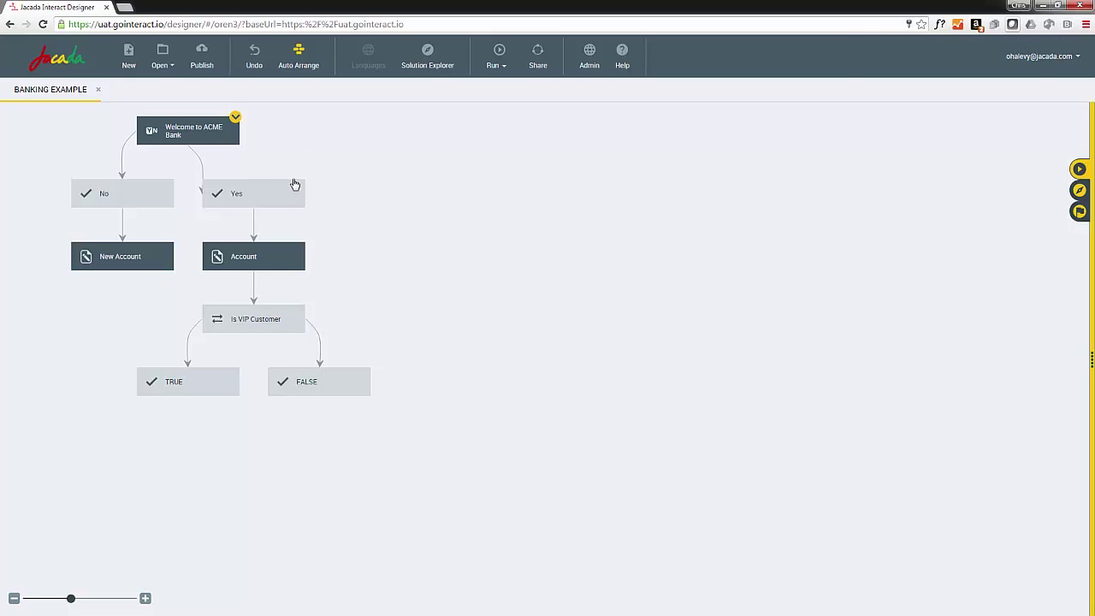
Start a new visual page under the decision's TRUE branch and title it "VIP Customer".
mouse_move(191, 382)
click(164, 411)
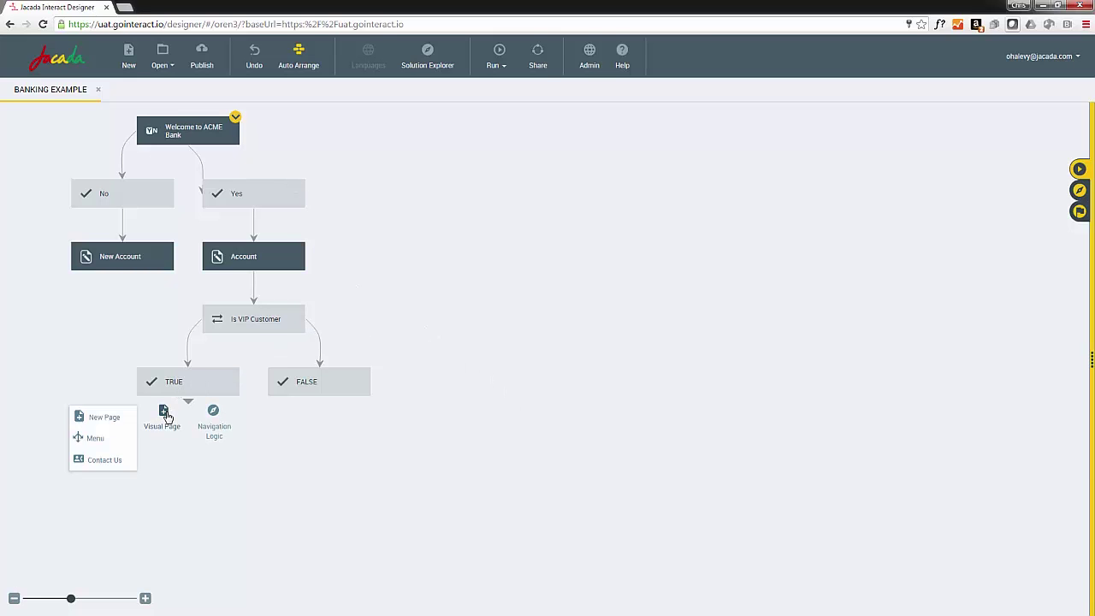
click(103, 419)
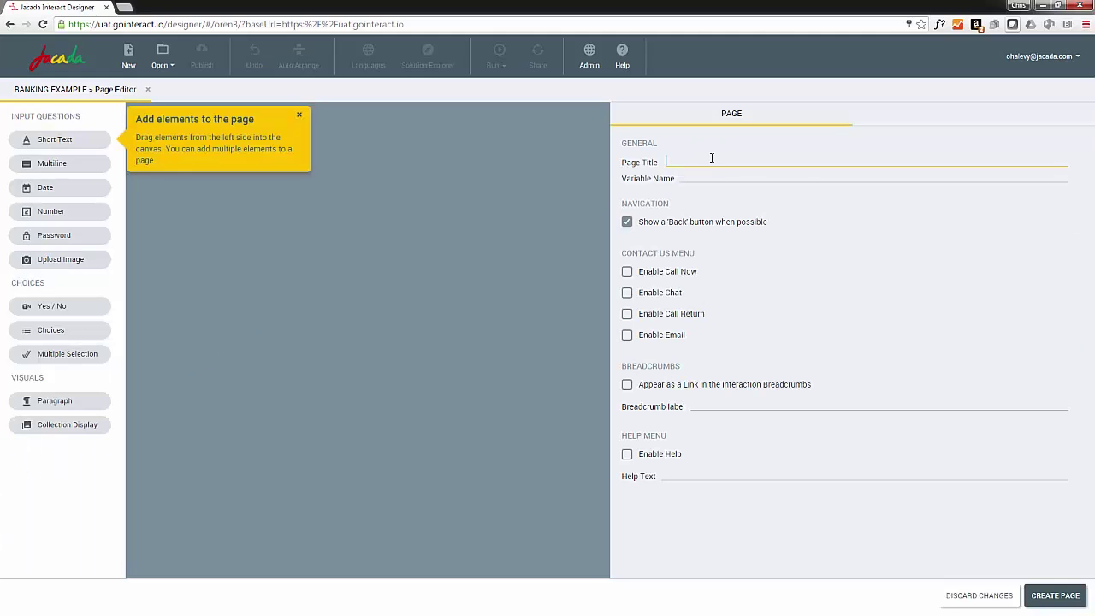
text(VIP Customer)
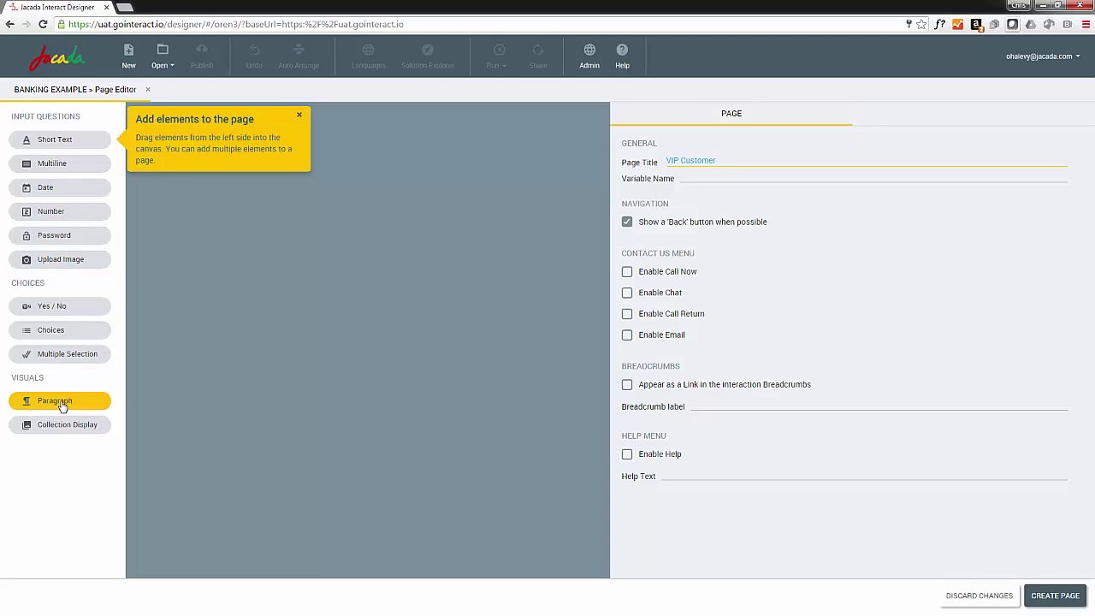
Add a paragraph reading "Thank you for being a VIP customer. Your status entitles you to participate in our 7% savings account." and create the page.
drag(60, 402, 261, 210)
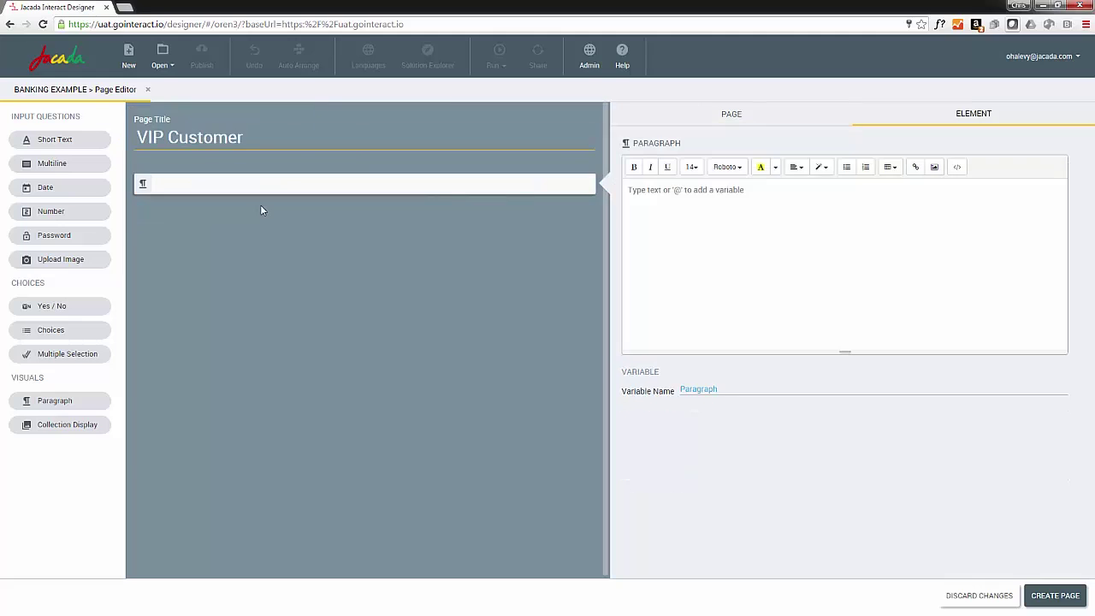
text(Thank you for )
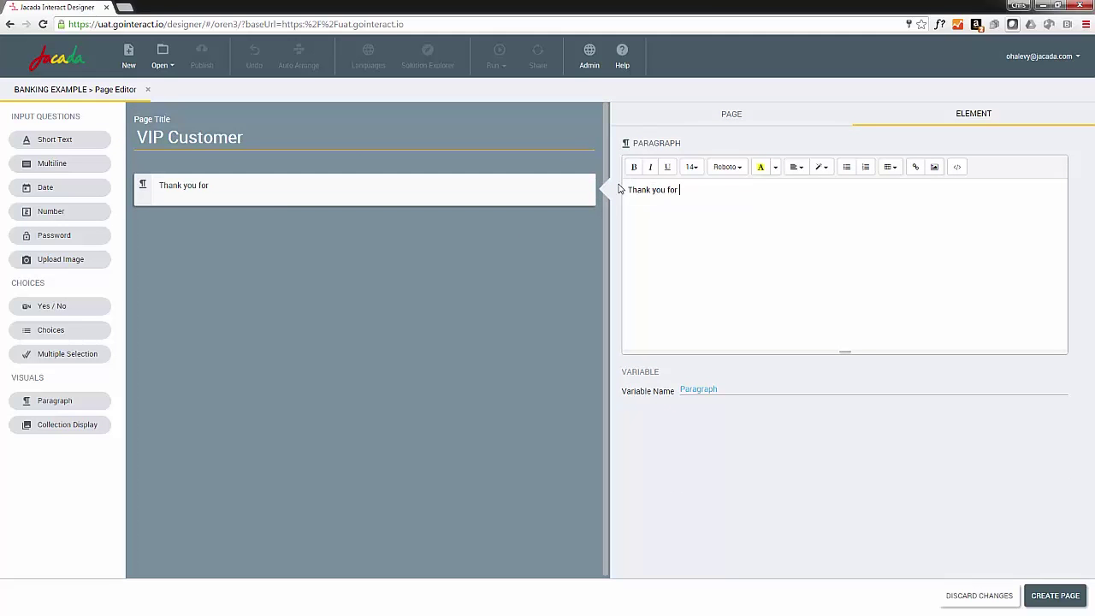
text(being a VIP customer. Your )
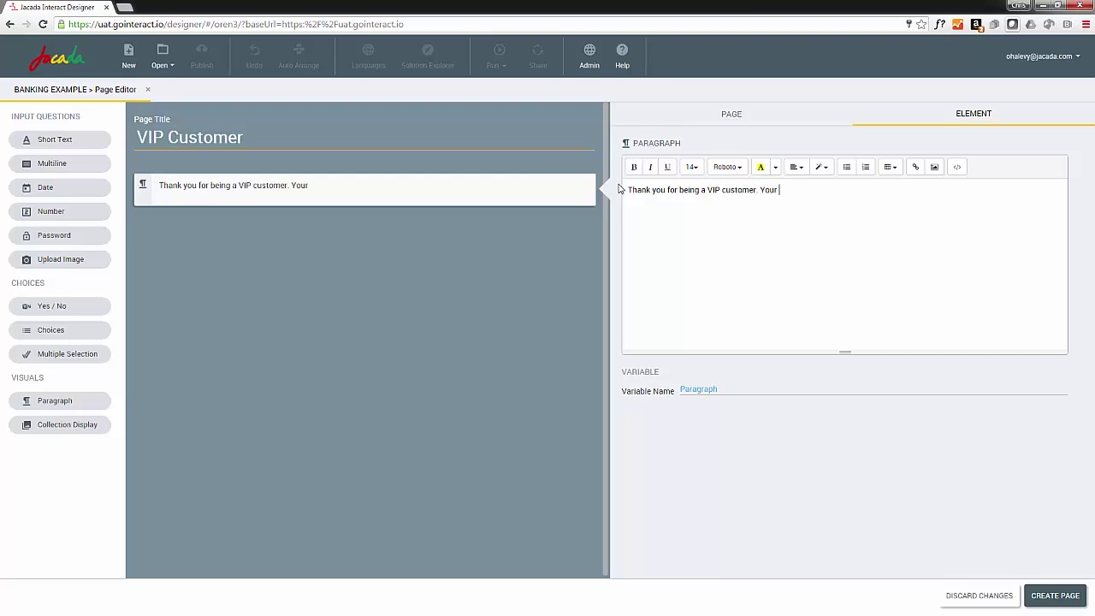
text(status entitles you)
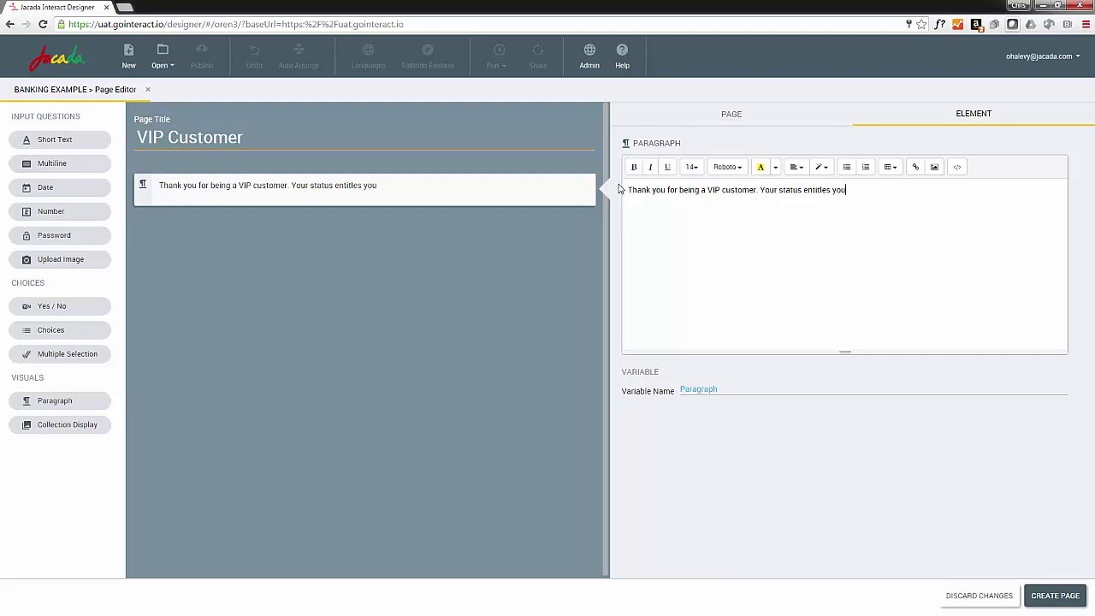
text( to participate in our)
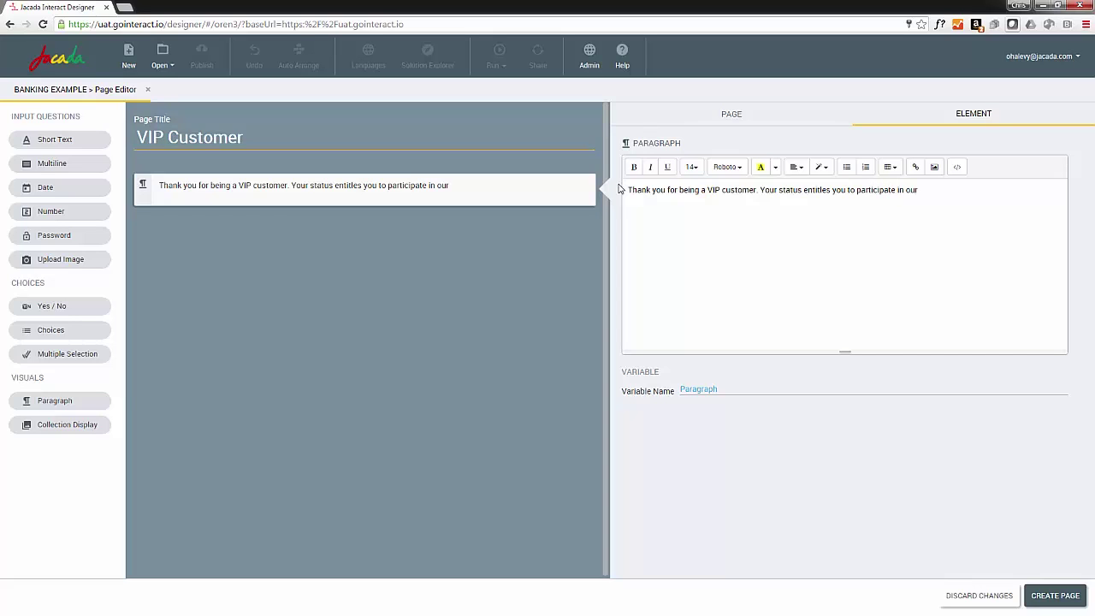
text( 7% savings account.)
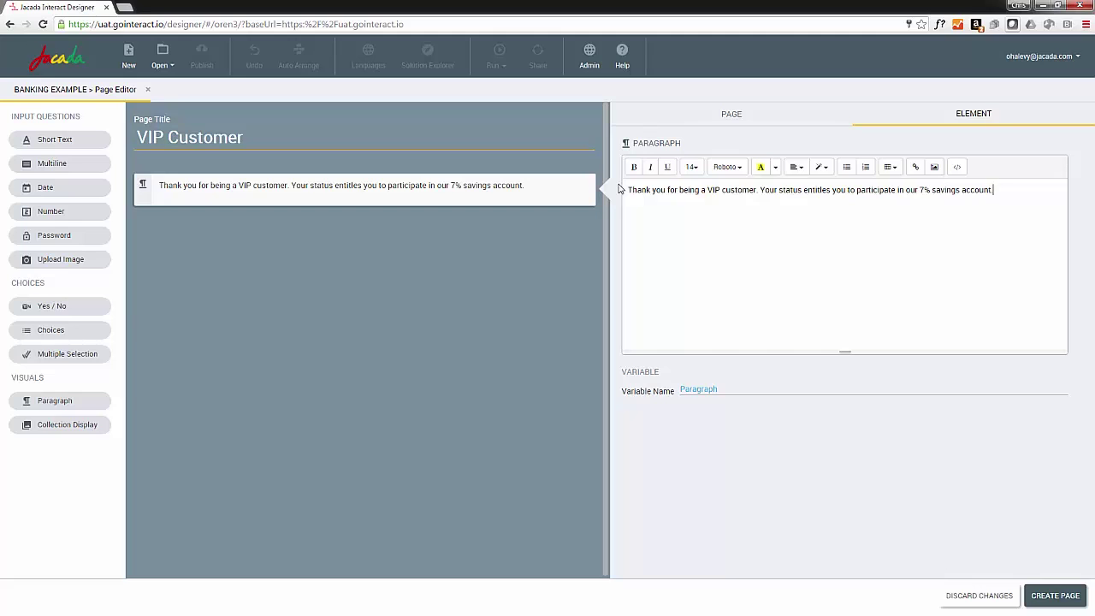
click(1052, 596)
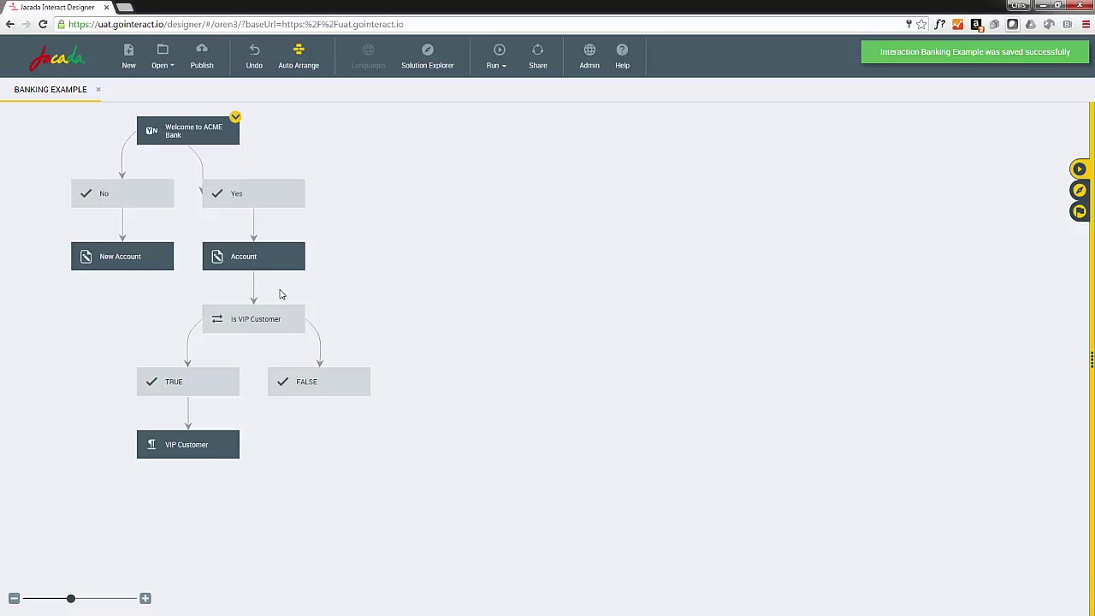
Start a new visual page after VIP Customer with a Choices question and title the page "How Can I Help you today?".
mouse_move(171, 455)
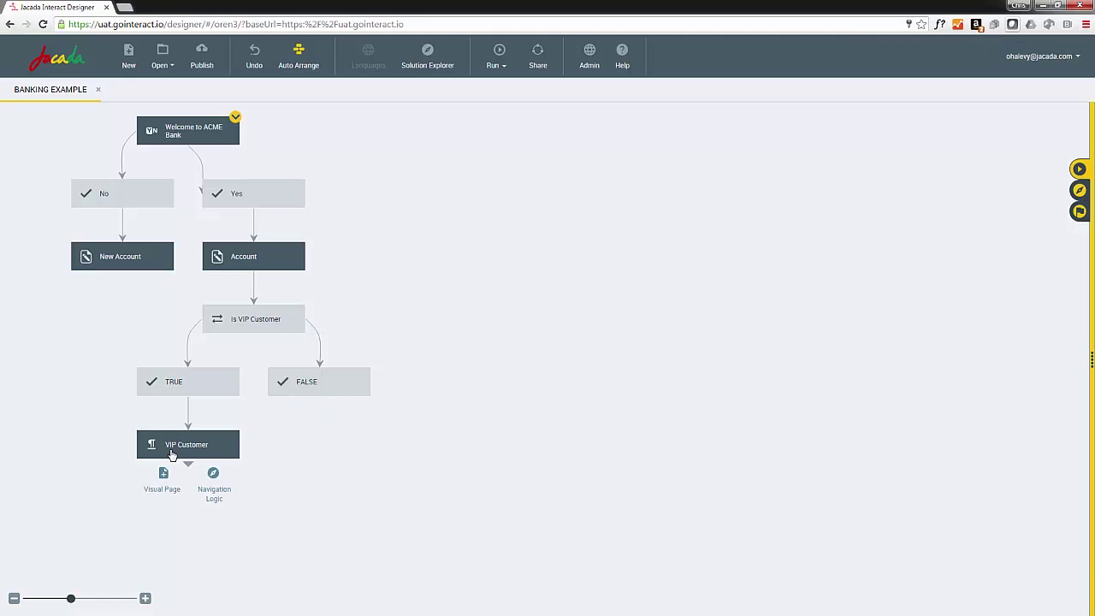
click(164, 477)
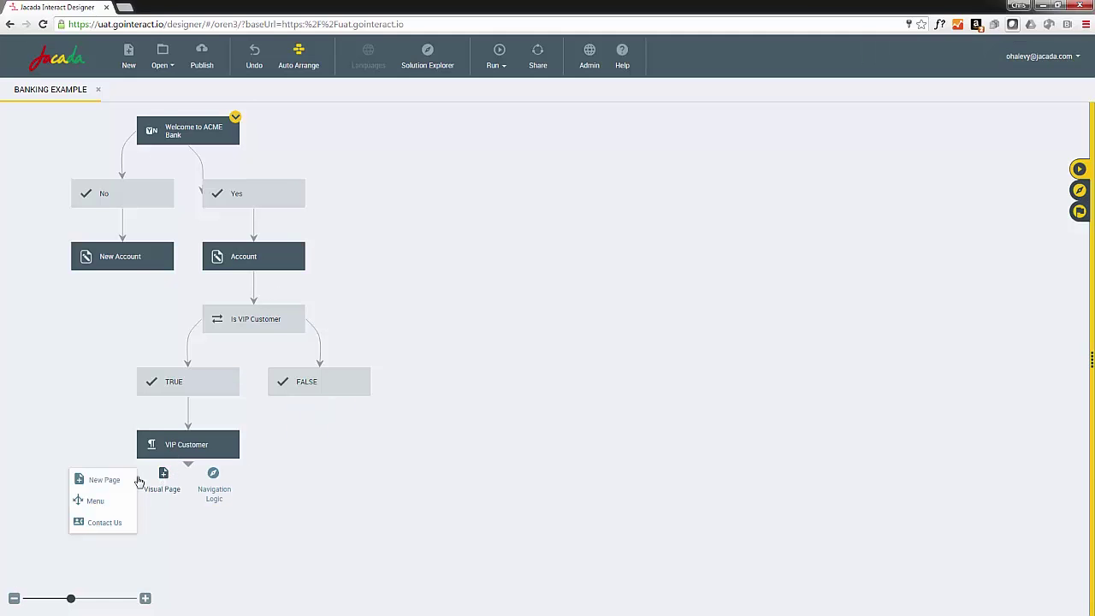
click(112, 481)
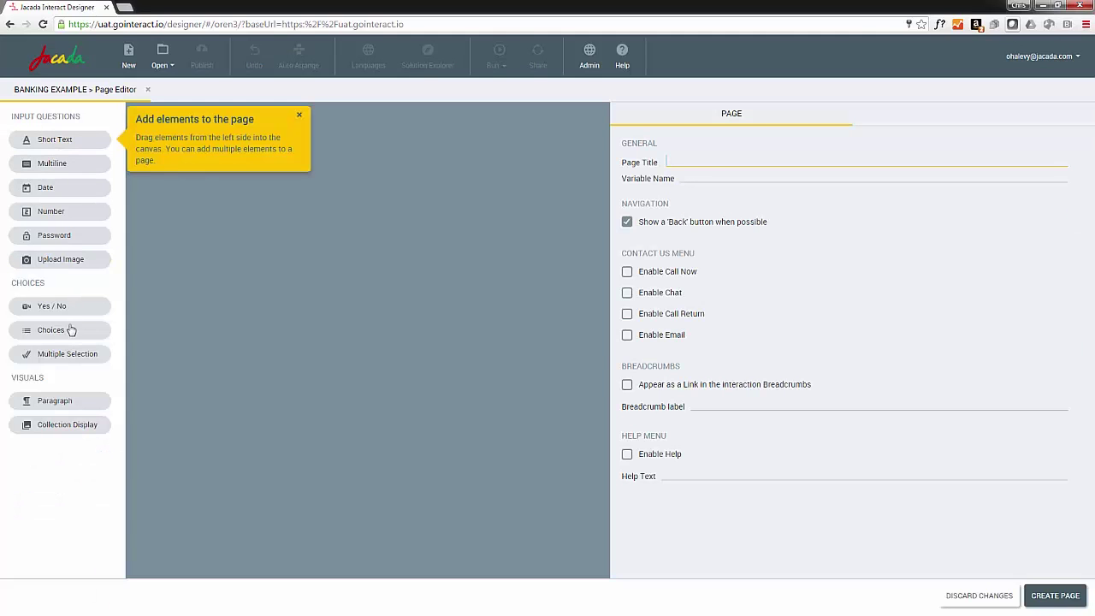
drag(70, 331, 249, 220)
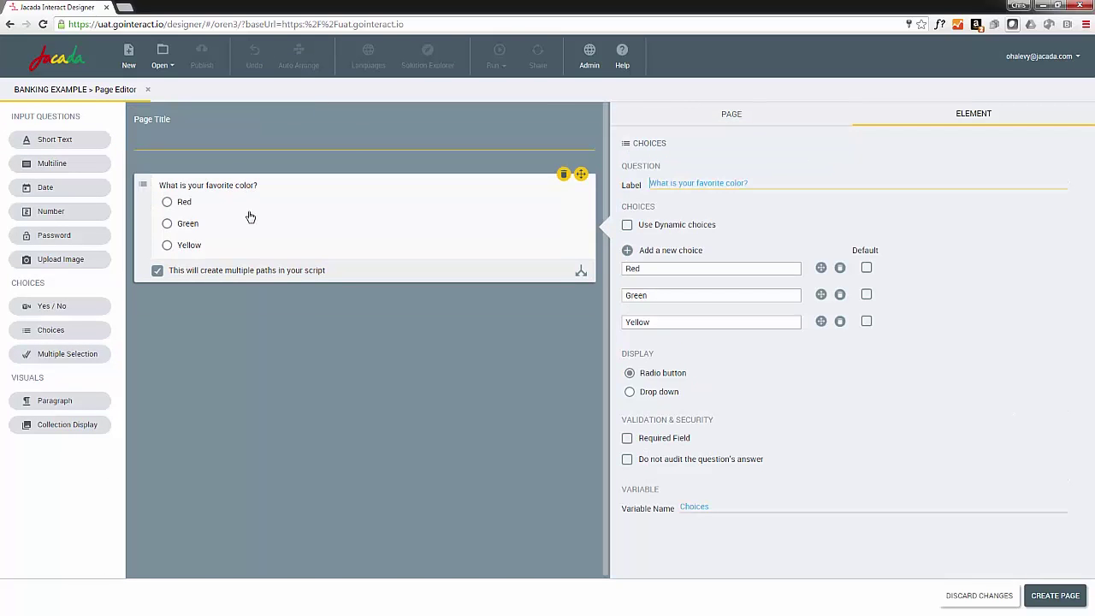
click(728, 123)
click(719, 162)
text(How Can I He)
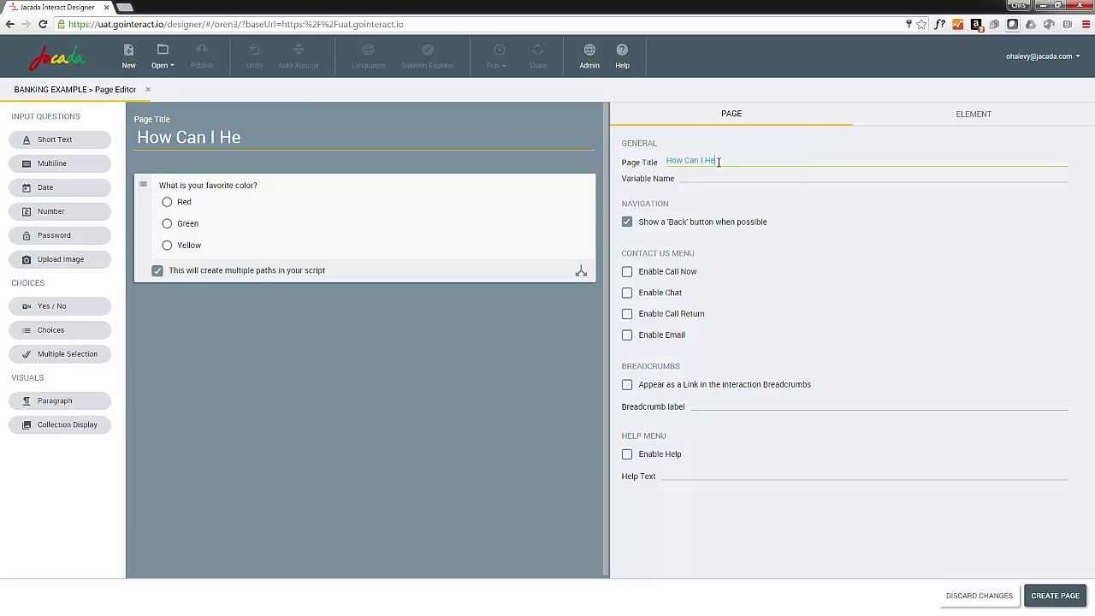
text(lp you today?)
Label the question "Your reason for calling?" with choices "Problem with my statement", "Change my address" and "Other", and create the page.
click(598, 247)
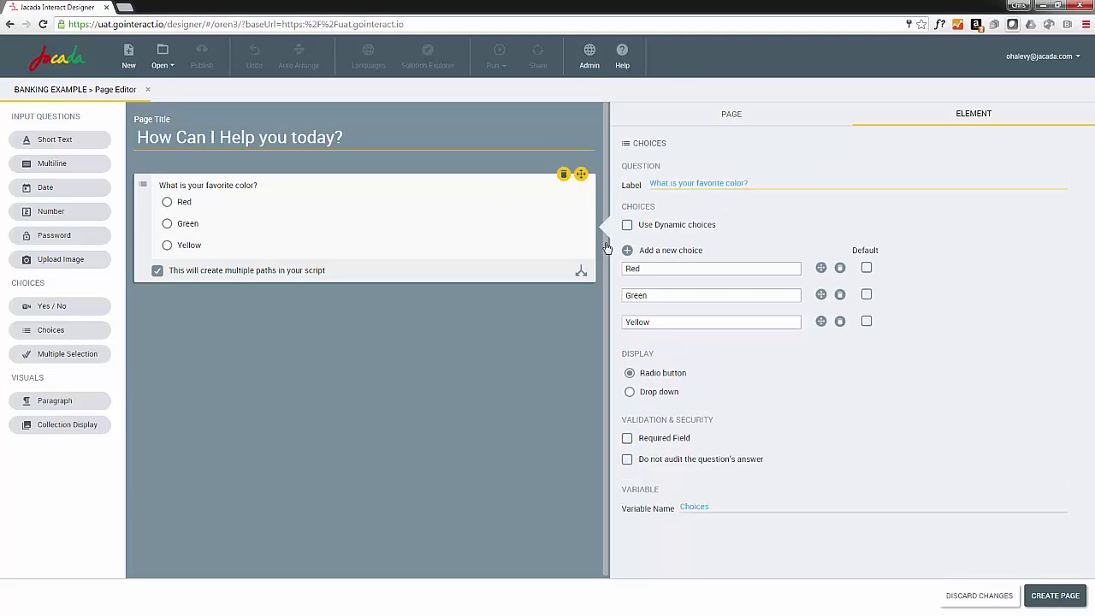
double_click(643, 268)
text(Problem with my statement)
double_click(672, 295)
text(Change my address)
double_click(616, 322)
text(Other)
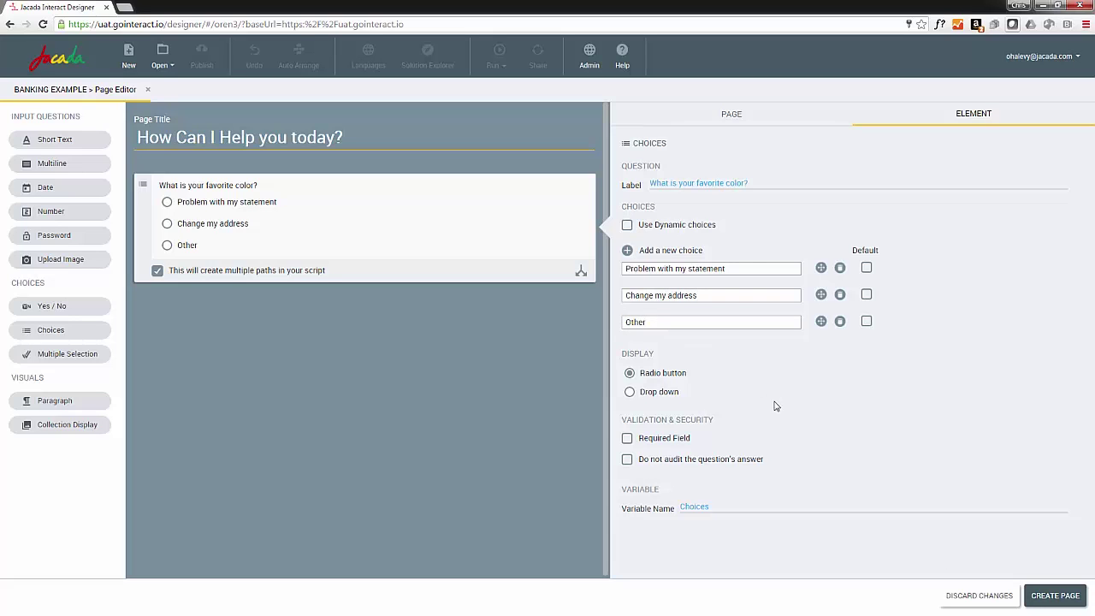
click(1057, 596)
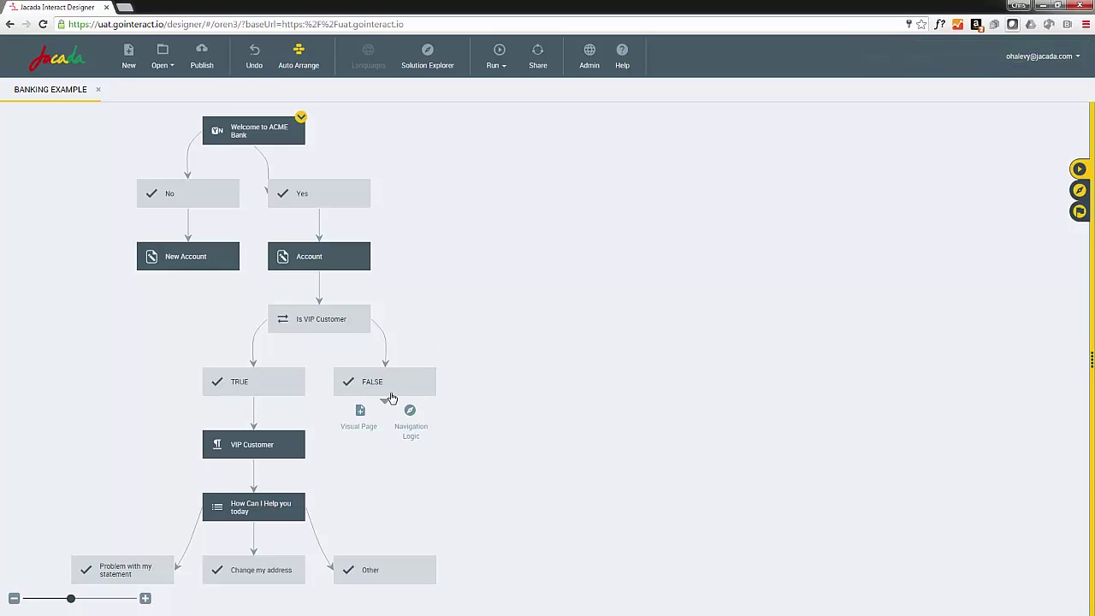
Connect the decision's FALSE branch to the "How Can I Help you today" page and look at the available run modes.
drag(385, 401, 300, 503)
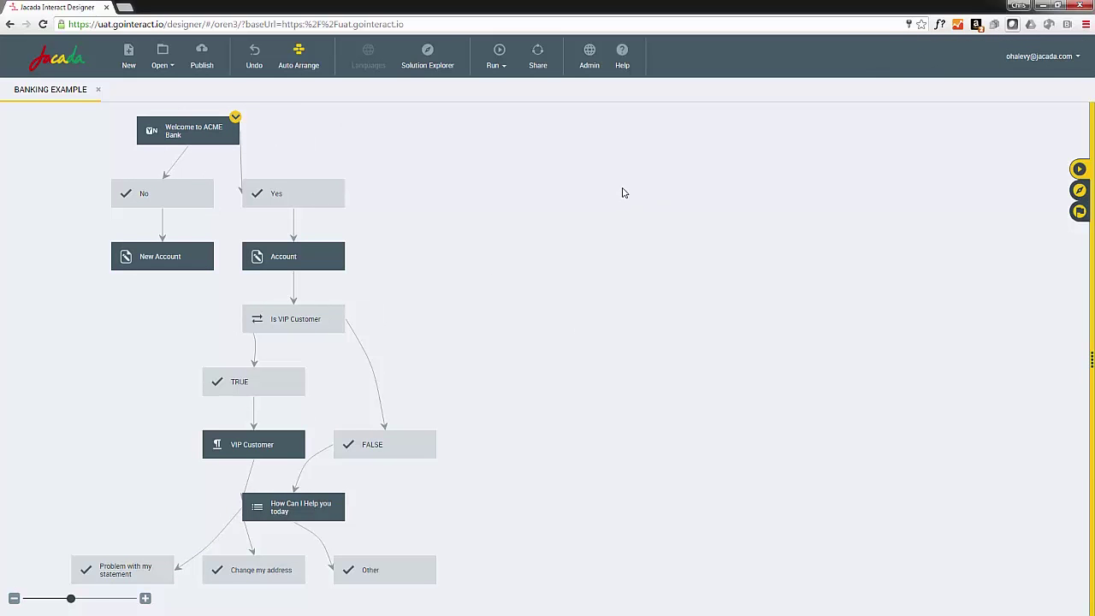
click(505, 68)
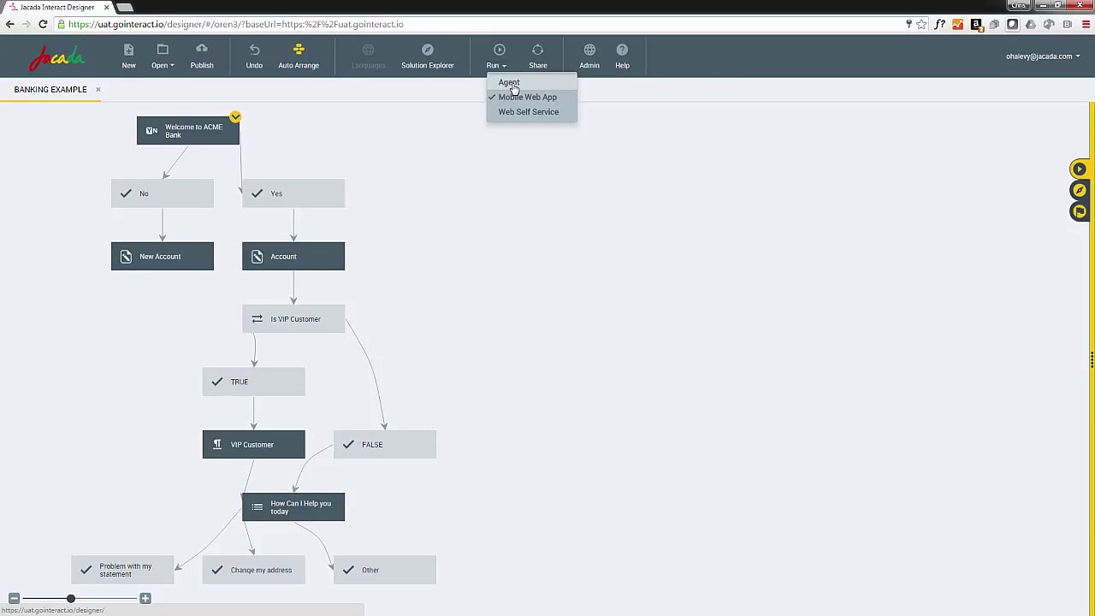
click(720, 138)
Preview the interaction as an existing account holder, entering an account number that does not start with 500 to test the non-VIP path.
click(1080, 169)
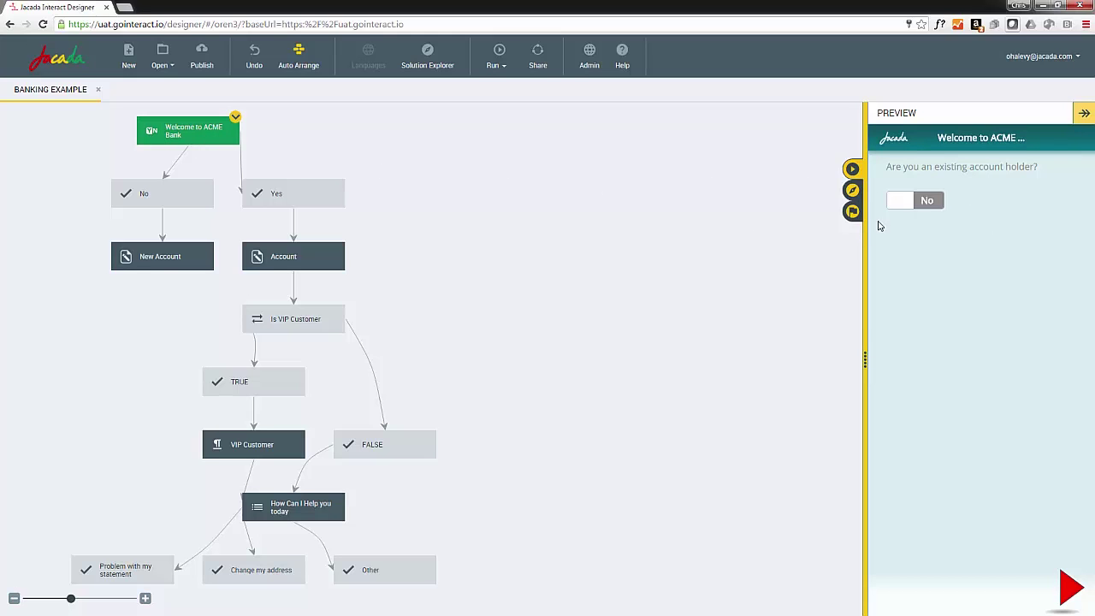
click(933, 204)
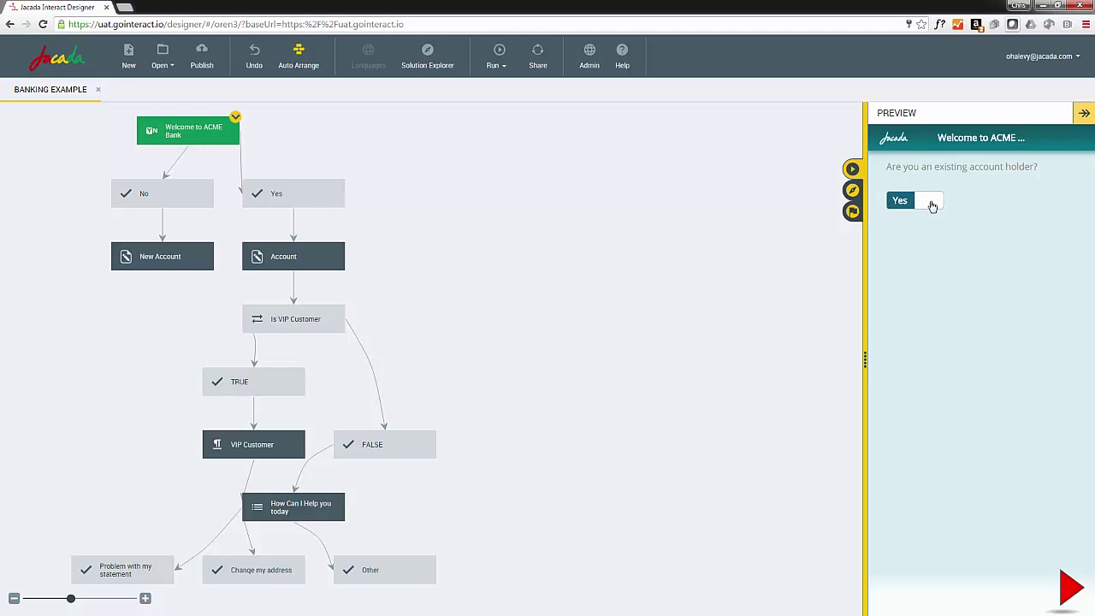
click(1067, 590)
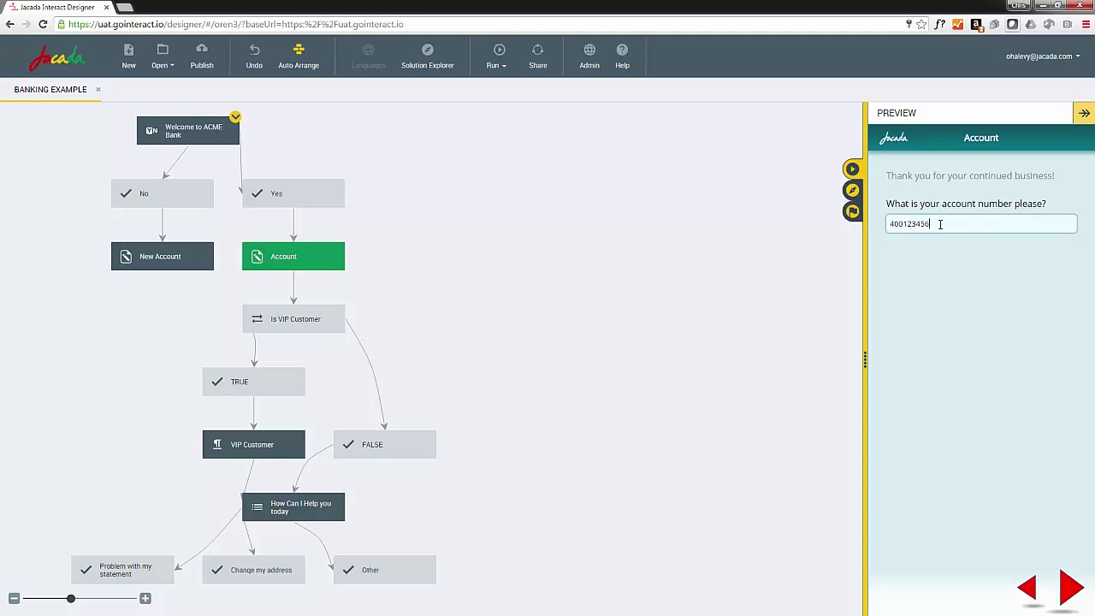
click(1072, 590)
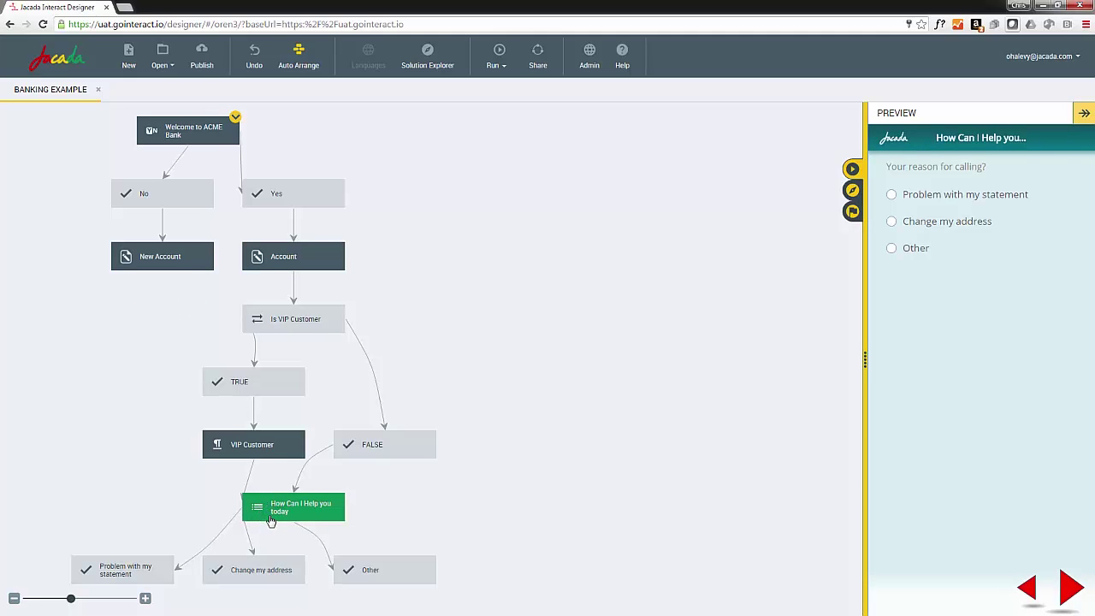
Return to the Account page in the preview and test the VIP path with an account number starting with 500.
click(1029, 590)
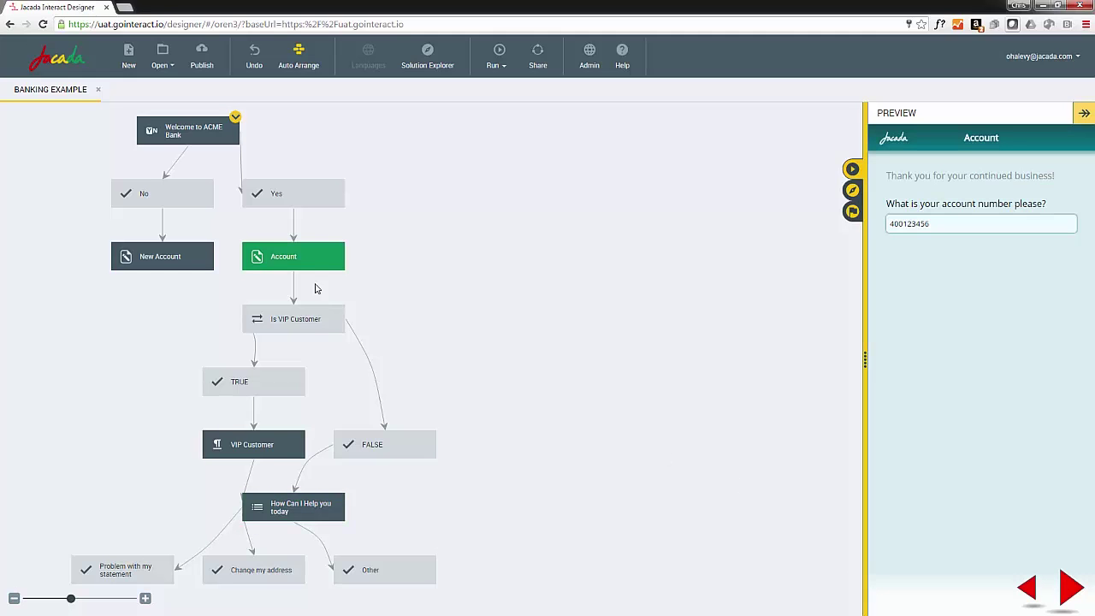
drag(929, 225, 862, 222)
text(50056789)
click(1074, 593)
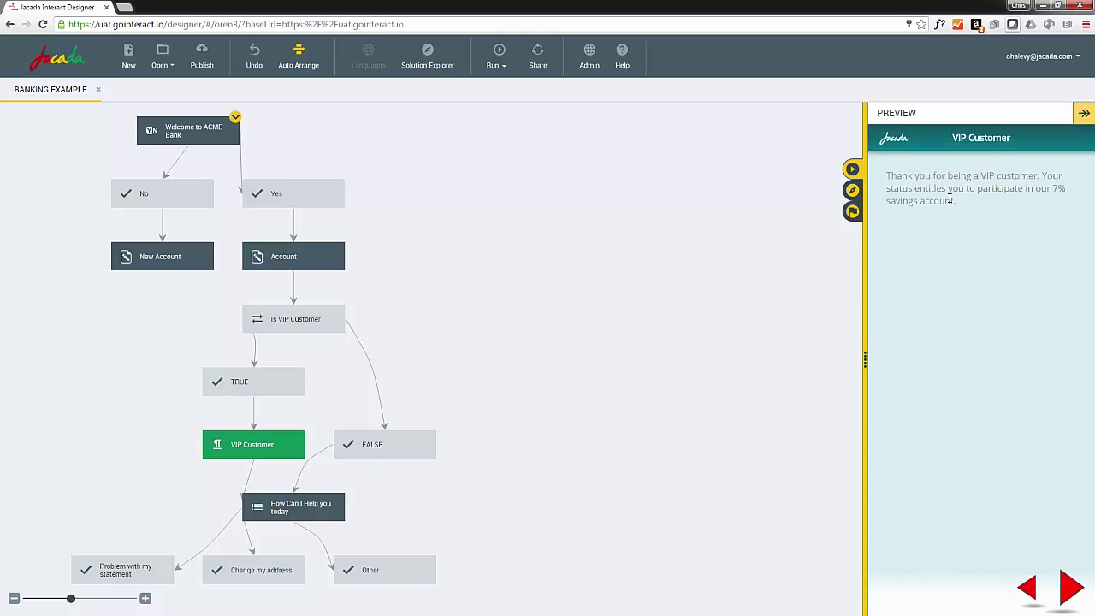
click(1072, 585)
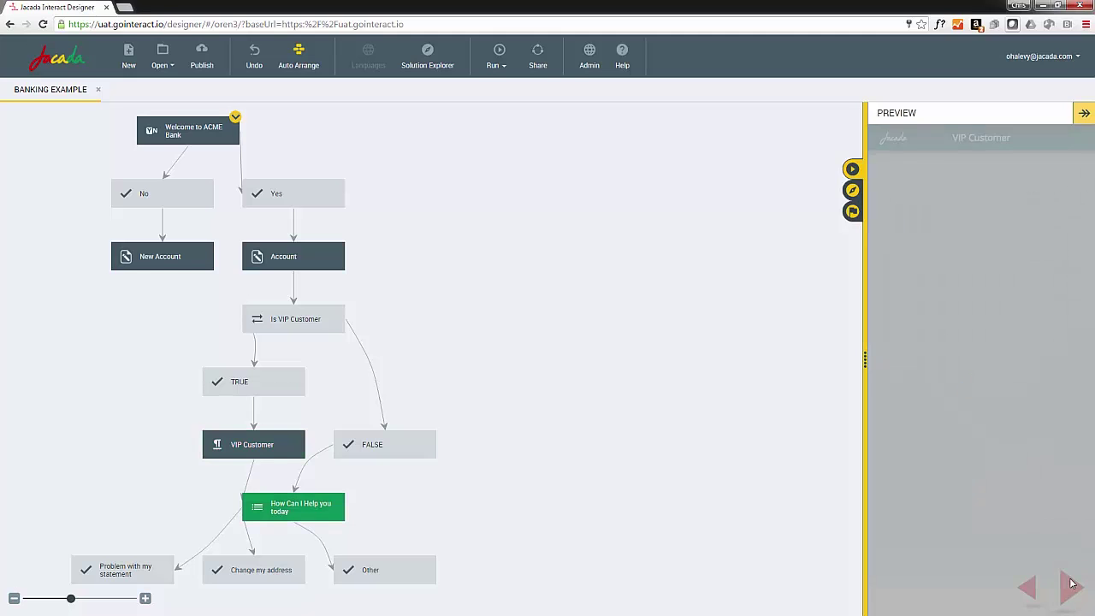